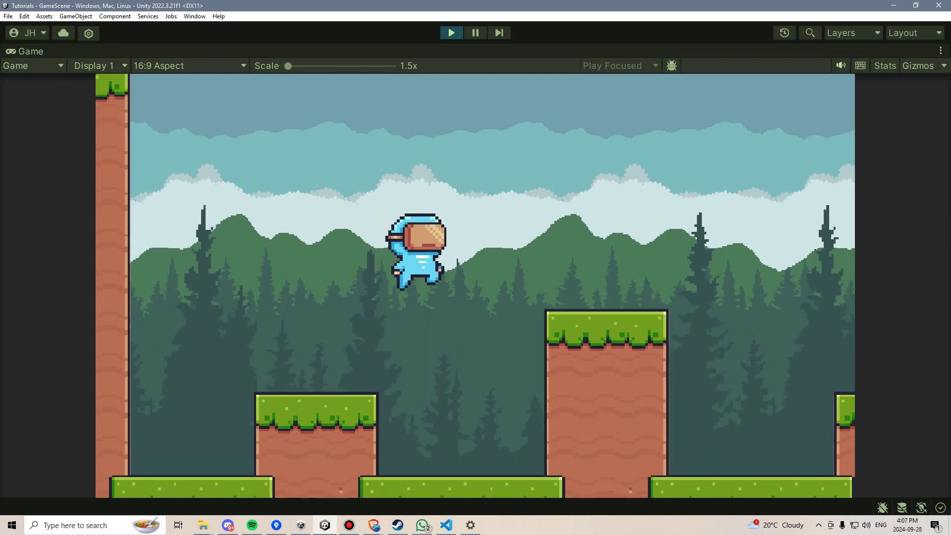
Play-test the level by running and jumping the character across the platforms to view the scrolling forest background.
{"action": "key", "text": "space"}
{"action": "key", "text": "d"}
{"action": "key", "text": "space"}
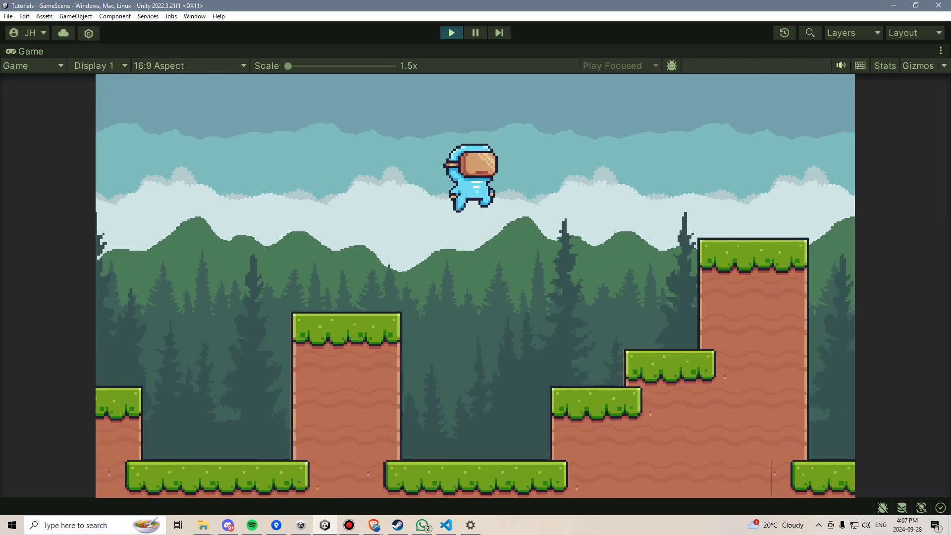
{"action": "key", "text": "space"}
{"action": "key", "text": "space"}
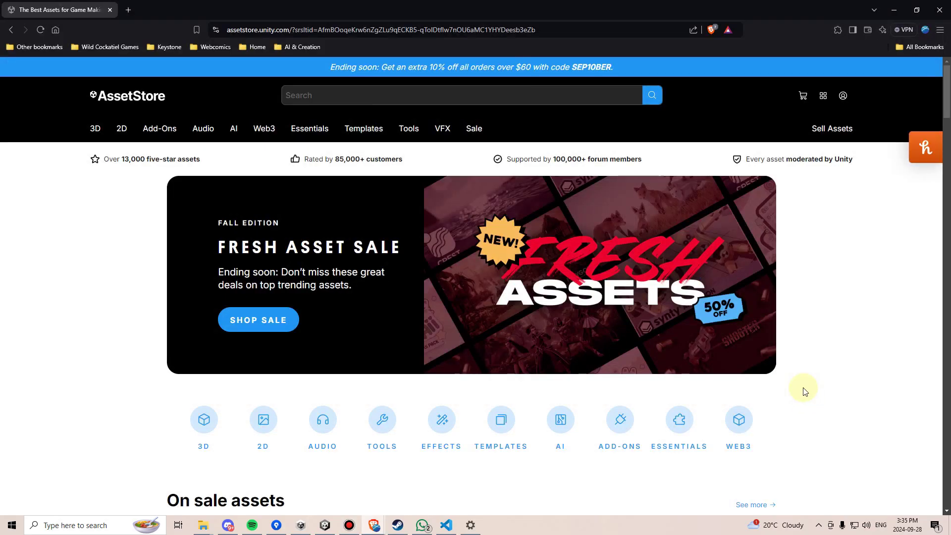
Search the Unity Asset Store for "2d backgrounds" and filter the results to free assets.
{"action": "left_click", "coordinate": [398, 95]}
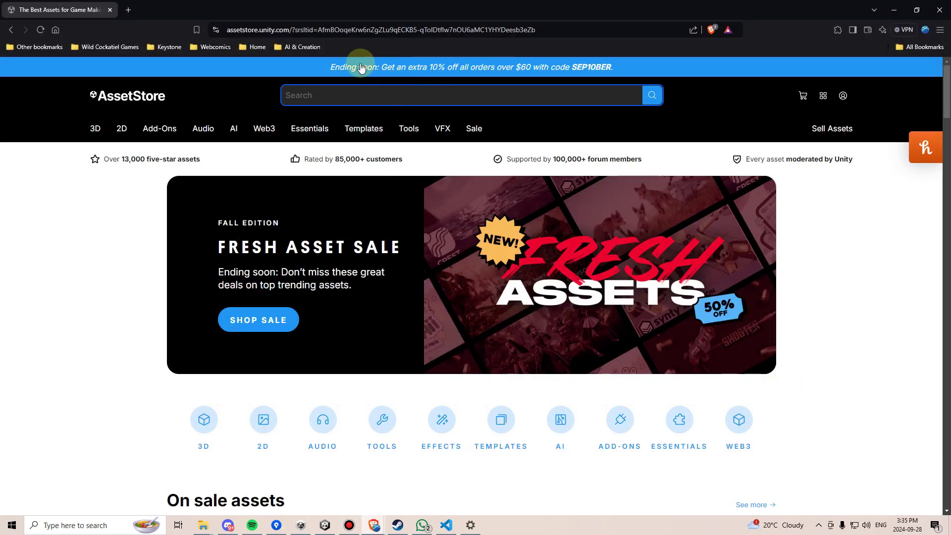
{"action": "type", "text": "2d backgrounds"}
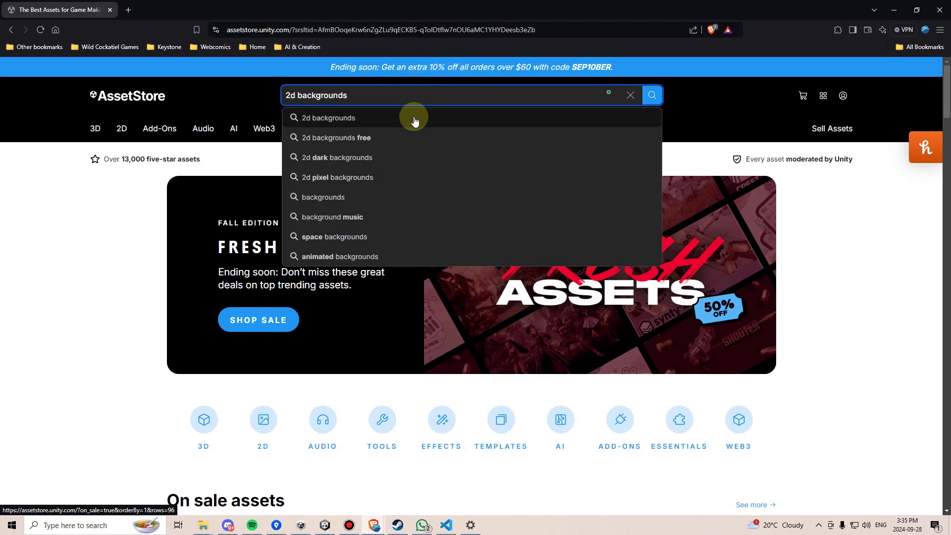
{"action": "left_click", "coordinate": [414, 118]}
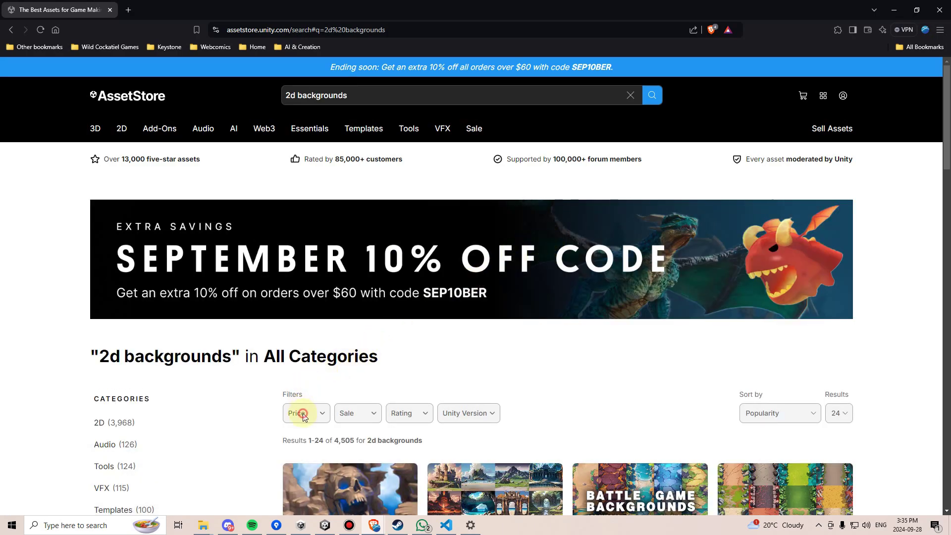
{"action": "left_click", "coordinate": [308, 412]}
{"action": "left_click", "coordinate": [309, 441]}
{"action": "left_click", "coordinate": [607, 422]}
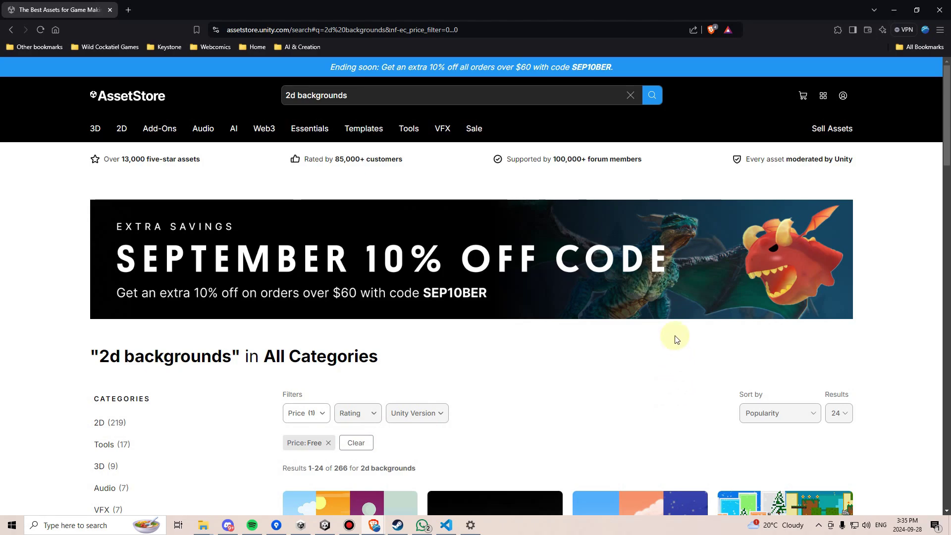
Open the store page of the free "2D Pixel Art Platformer | Biome - American Forest" asset.
{"action": "left_click_drag", "start_coordinate": [950, 132], "coordinate": [937, 211]}
{"action": "scroll", "coordinate": [857, 251], "scroll_direction": "down", "scroll_amount": 5}
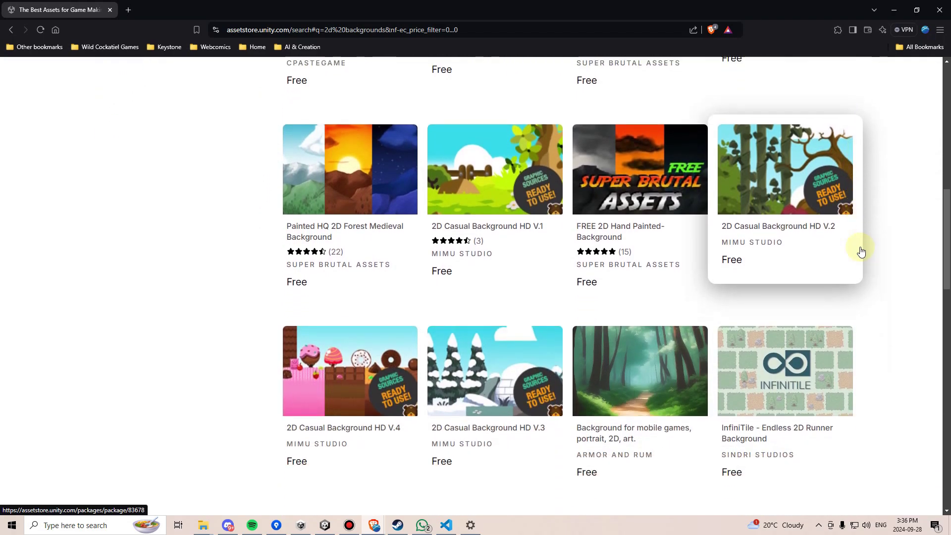
{"action": "scroll", "coordinate": [861, 251], "scroll_direction": "down", "scroll_amount": 4}
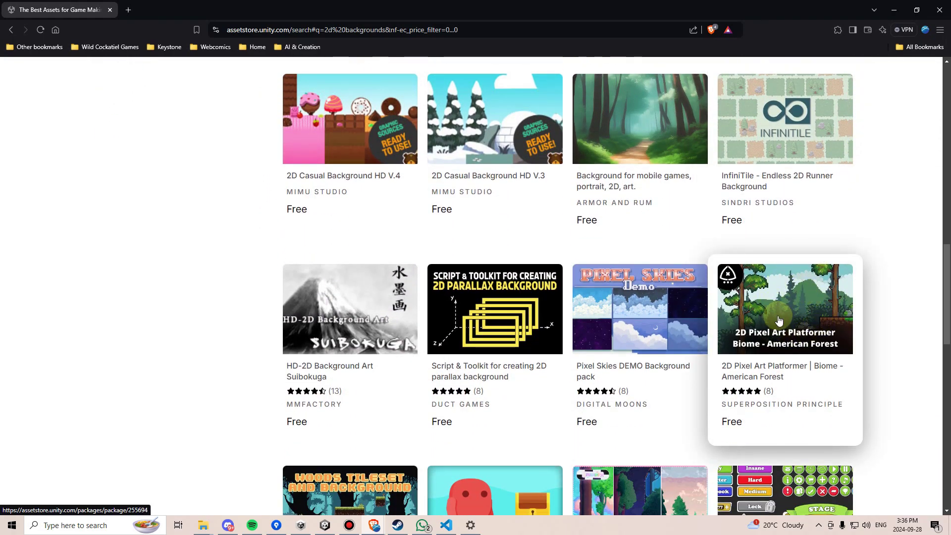
{"action": "left_click", "coordinate": [808, 358]}
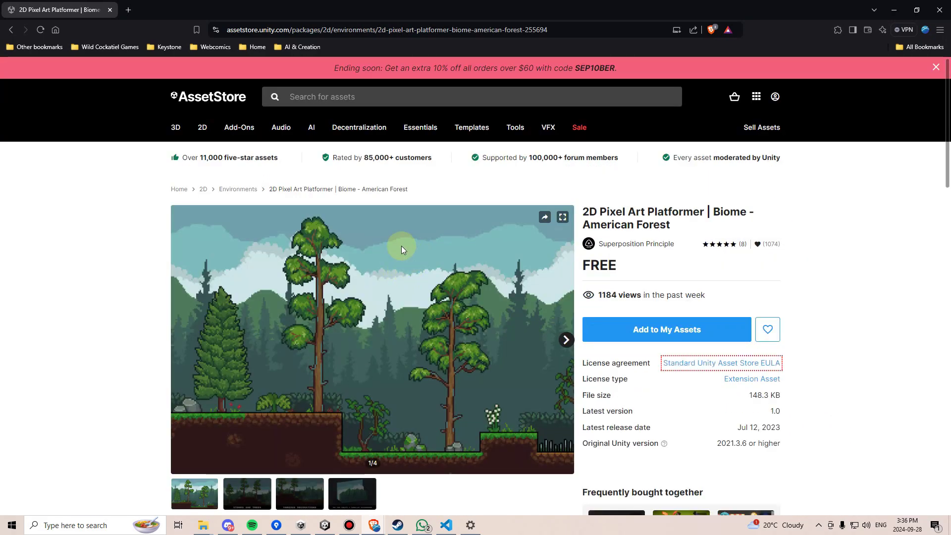
Look through the American Forest asset's preview images up to the parallax background example.
{"action": "scroll", "coordinate": [473, 287], "scroll_direction": "down", "scroll_amount": 2}
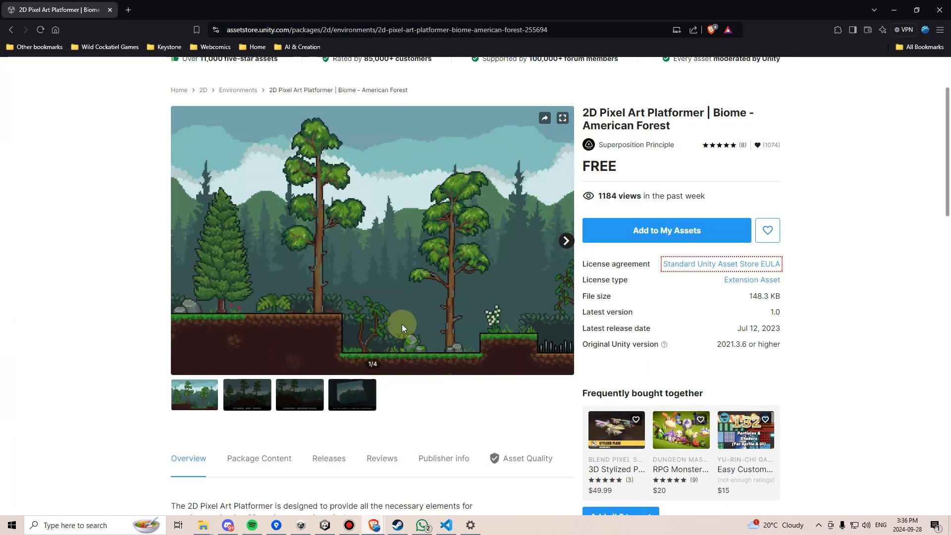
{"action": "left_click", "coordinate": [567, 241]}
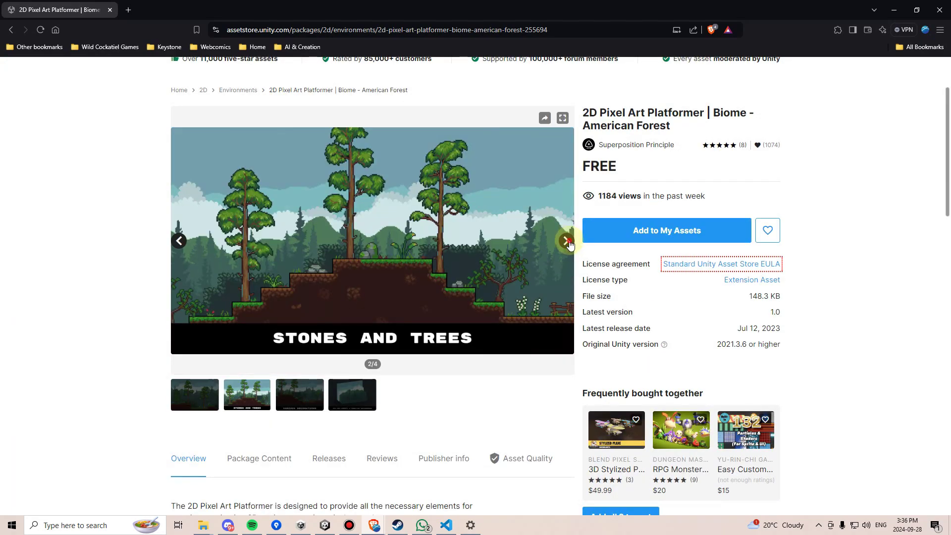
{"action": "left_click", "coordinate": [567, 241]}
{"action": "left_click", "coordinate": [567, 241]}
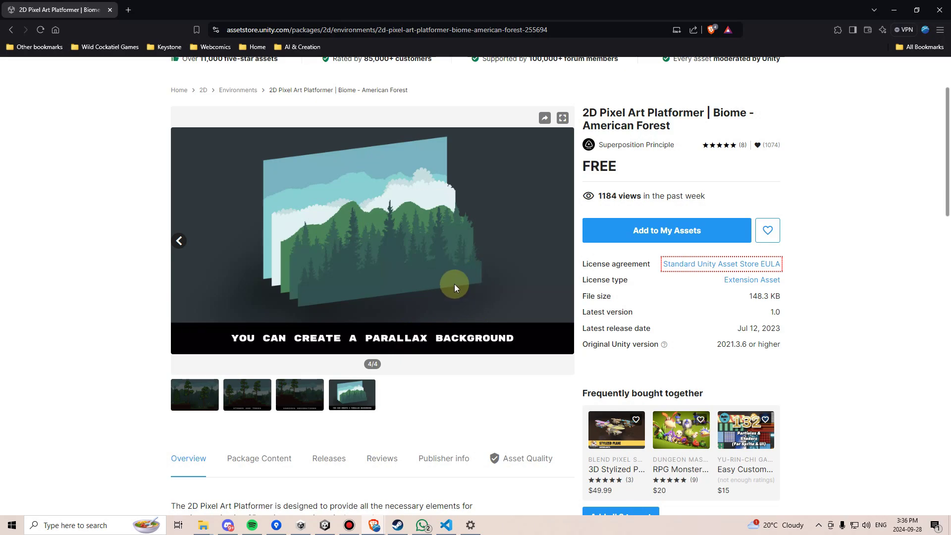
Add the American Forest asset to My Assets, accepting the terms, and open it in Unity.
{"action": "left_click", "coordinate": [650, 232]}
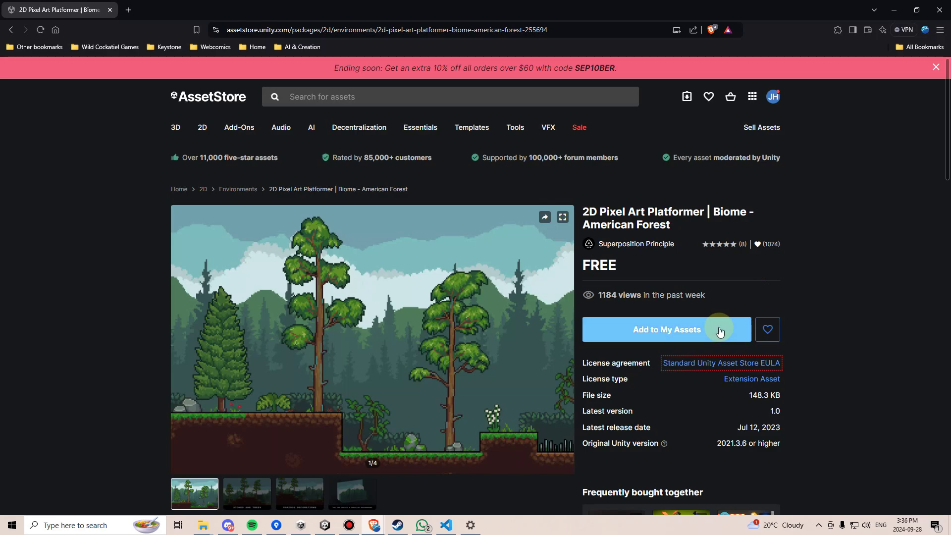
{"action": "left_click", "coordinate": [707, 329]}
{"action": "left_click", "coordinate": [546, 340]}
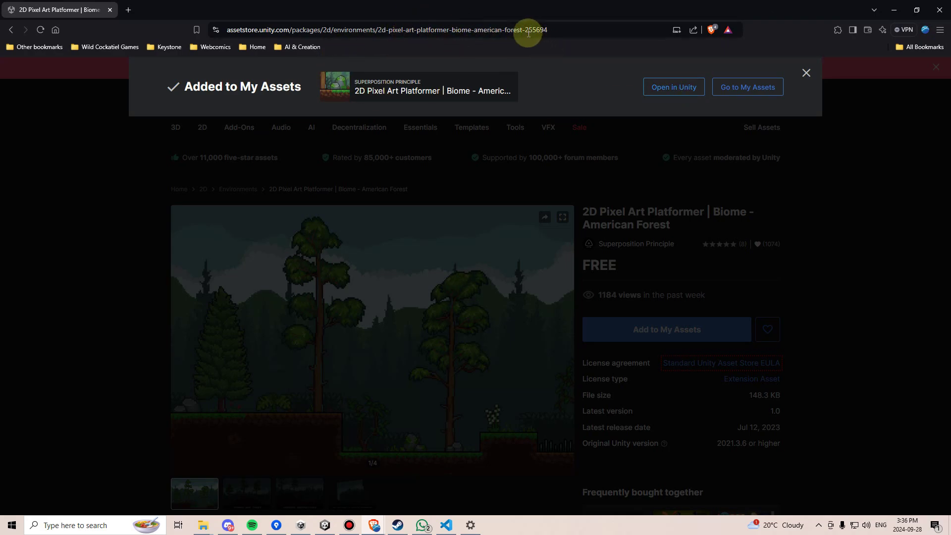
{"action": "left_click", "coordinate": [680, 90]}
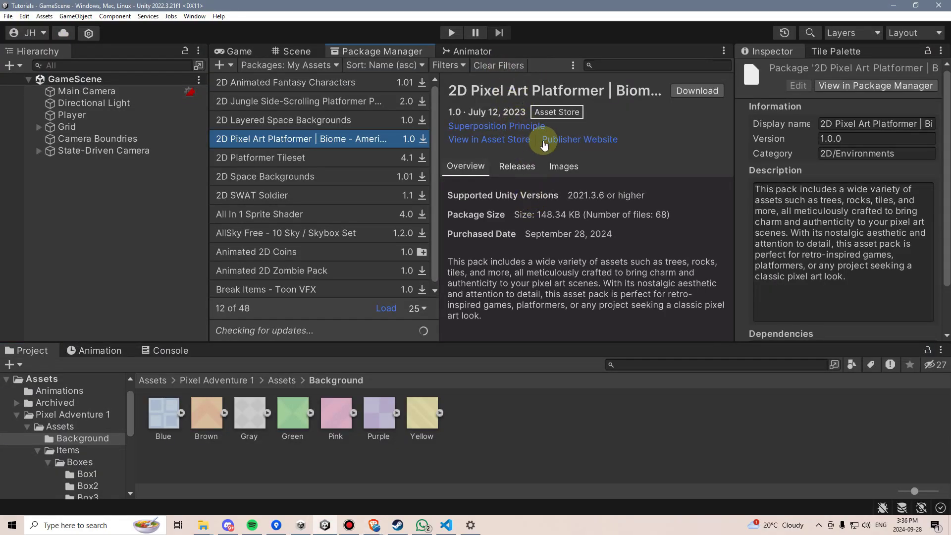
Download the American Forest package and start its import, previewing a few of the background tile assets.
{"action": "left_click", "coordinate": [686, 90]}
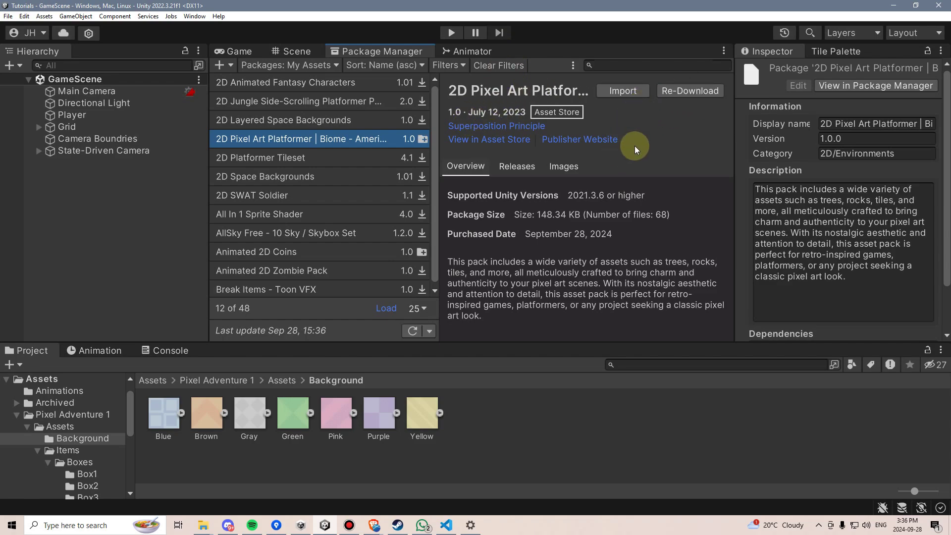
{"action": "left_click", "coordinate": [625, 92]}
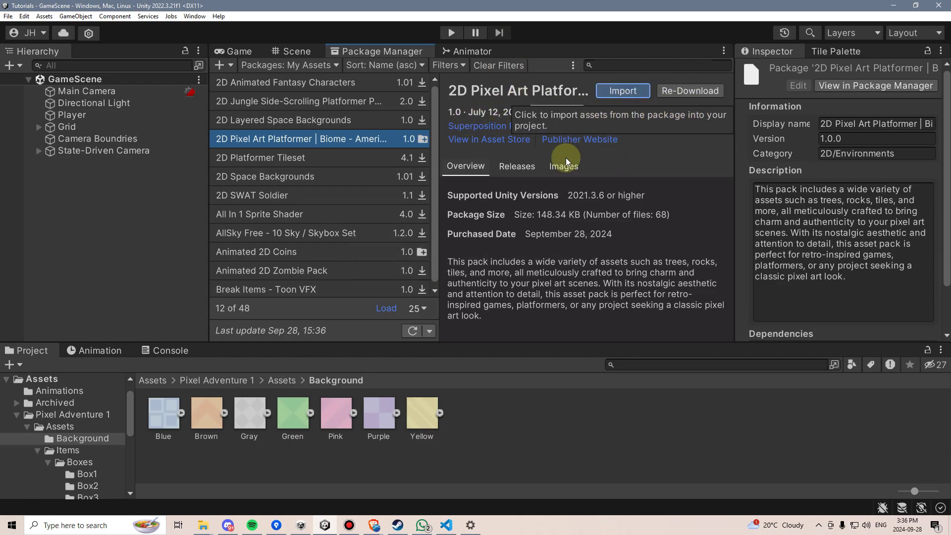
{"action": "left_click", "coordinate": [446, 284]}
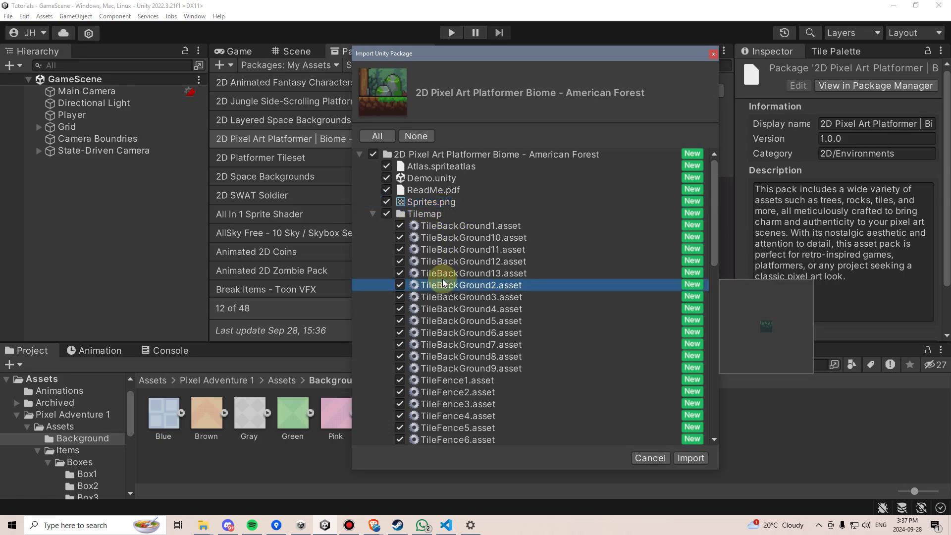
{"action": "left_click", "coordinate": [450, 321]}
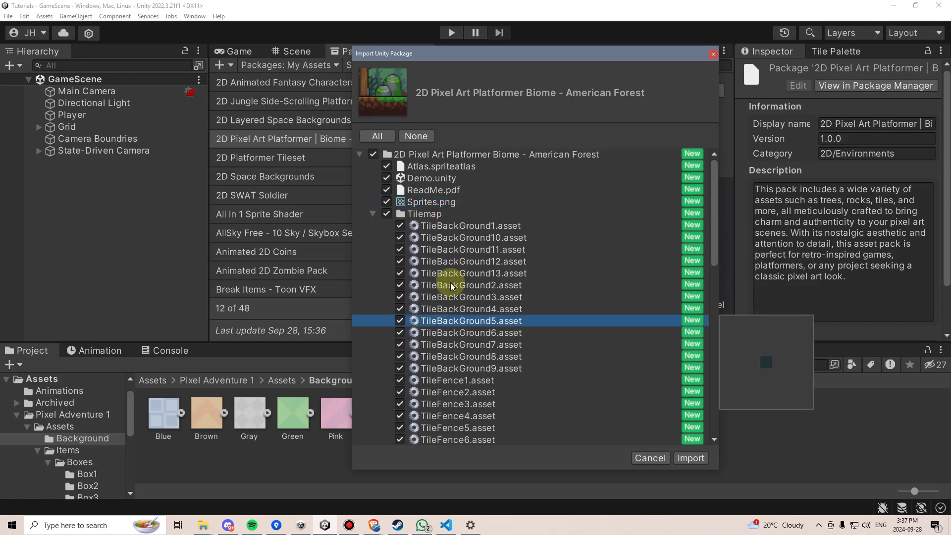
Import only Sprites.png, excluding the Tilemap folder, ReadMe.pdf, Demo.unity and Atlas.spriteatlas.
{"action": "left_click", "coordinate": [387, 214]}
{"action": "left_click", "coordinate": [371, 213]}
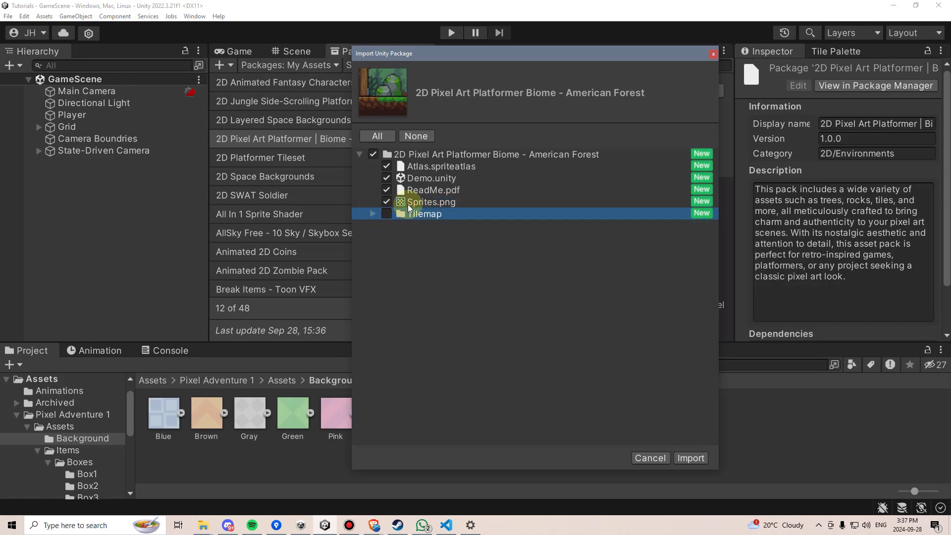
{"action": "left_click", "coordinate": [433, 203]}
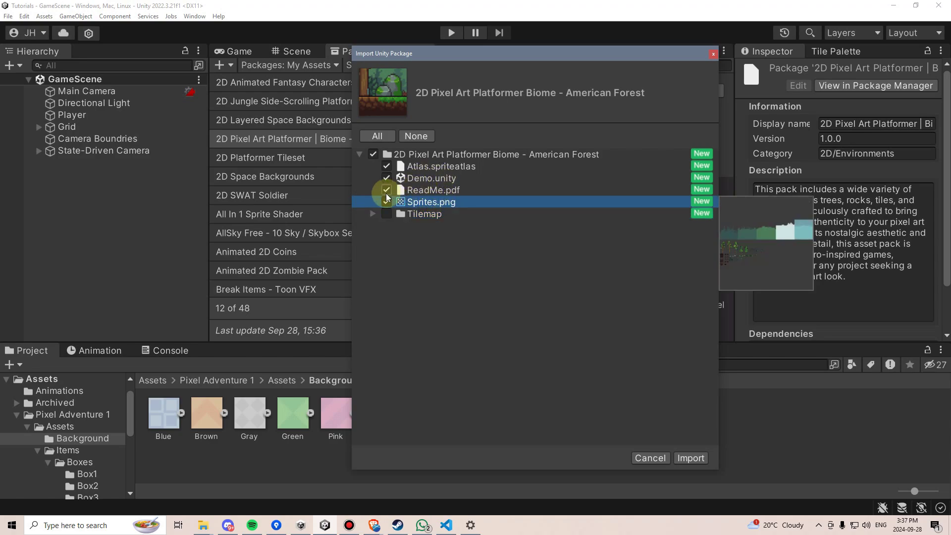
{"action": "left_click", "coordinate": [386, 190]}
{"action": "left_click", "coordinate": [387, 178]}
{"action": "left_click", "coordinate": [386, 167]}
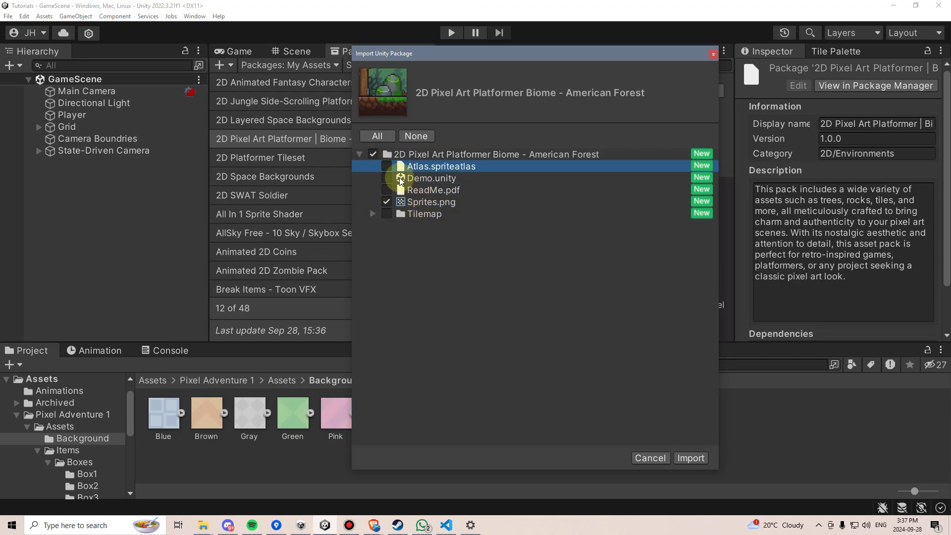
{"action": "left_click", "coordinate": [439, 202]}
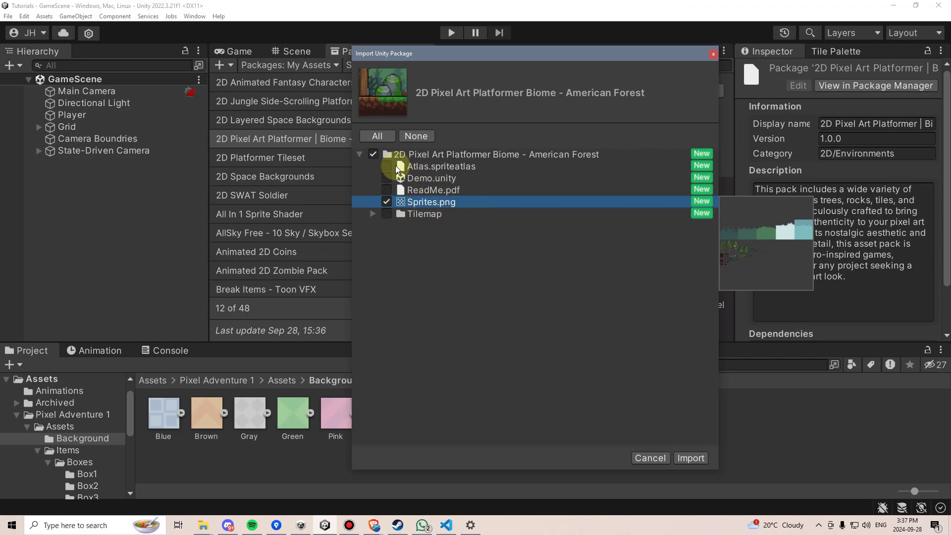
{"action": "left_click", "coordinate": [691, 458]}
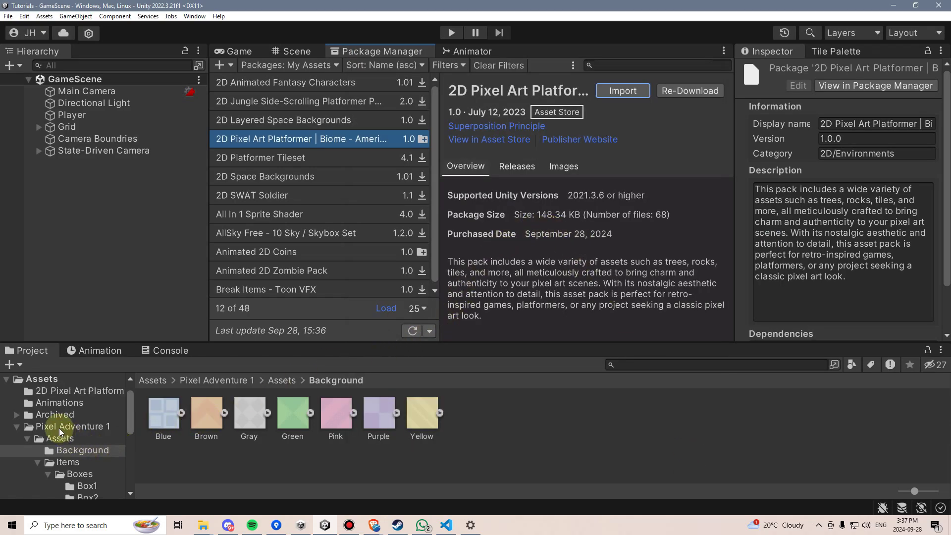
Examine the sprites in the imported American Forest folder, enlarging the asset browser and selecting the Background5 sprite.
{"action": "left_click", "coordinate": [18, 425]}
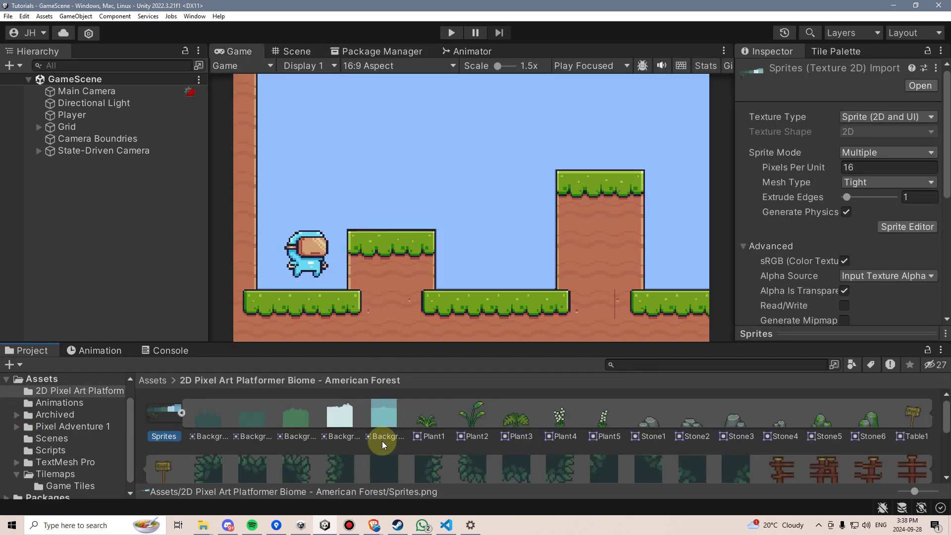
{"action": "scroll", "coordinate": [381, 440], "scroll_direction": "down", "scroll_amount": 2}
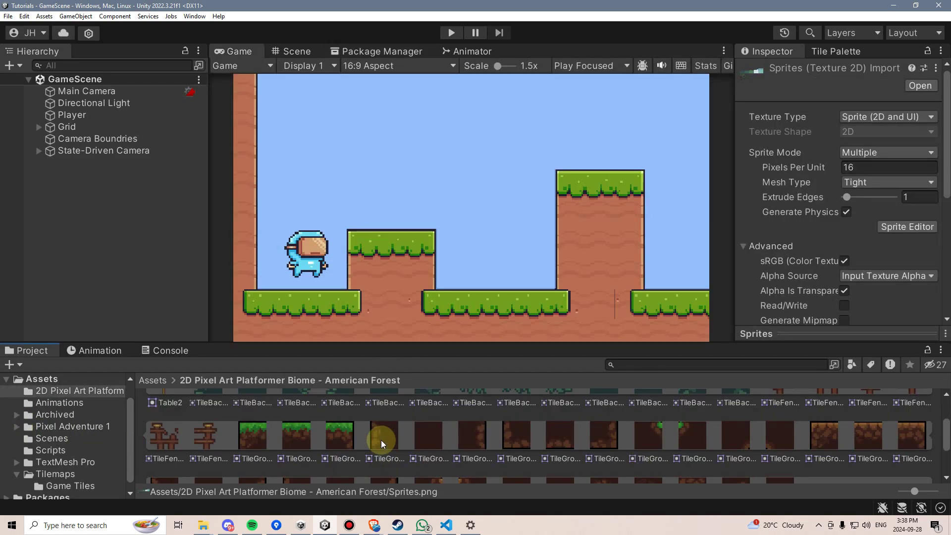
{"action": "left_click_drag", "start_coordinate": [457, 347], "coordinate": [440, 185]}
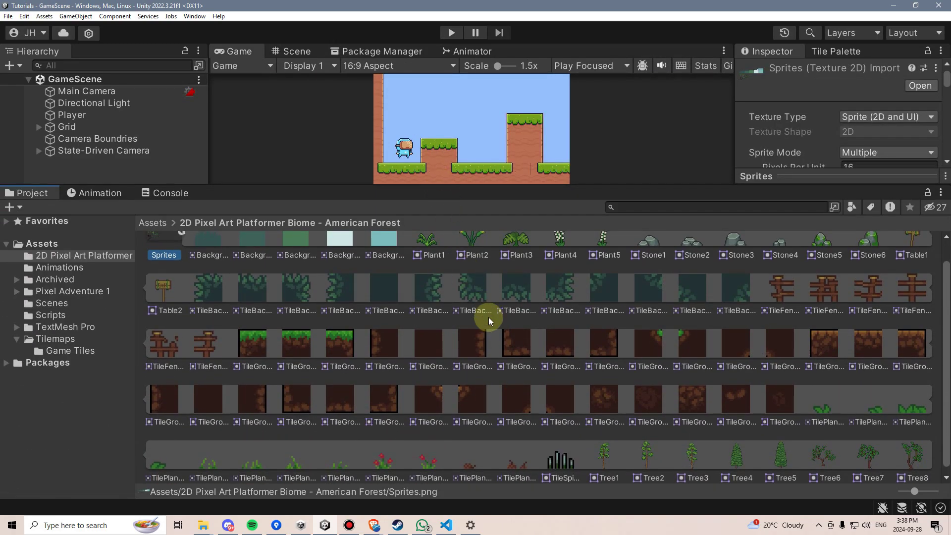
{"action": "scroll", "coordinate": [489, 323], "scroll_direction": "up", "scroll_amount": 2}
{"action": "left_click", "coordinate": [384, 254]}
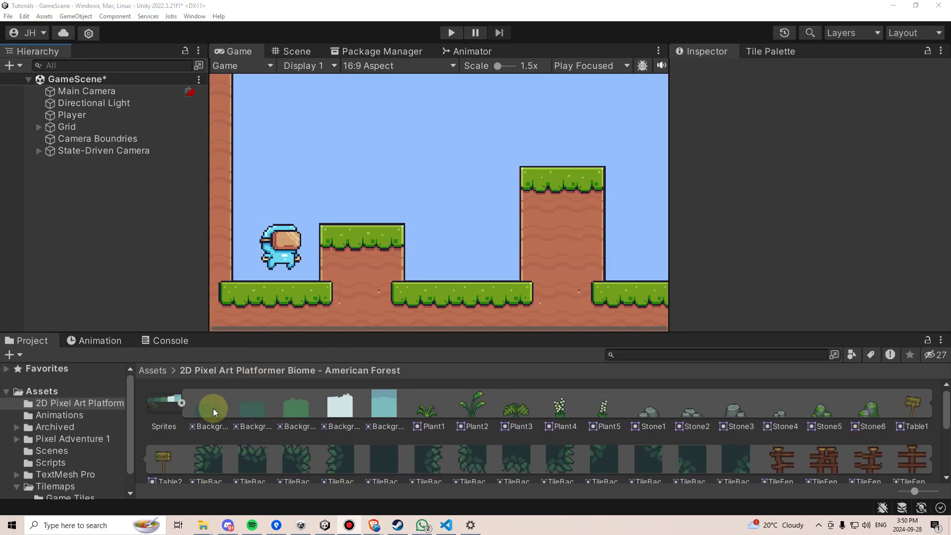
Add the Background1 sprite to the scene and open the sorting layer settings from its Sprite Renderer.
{"action": "left_click_drag", "start_coordinate": [214, 409], "coordinate": [125, 210]}
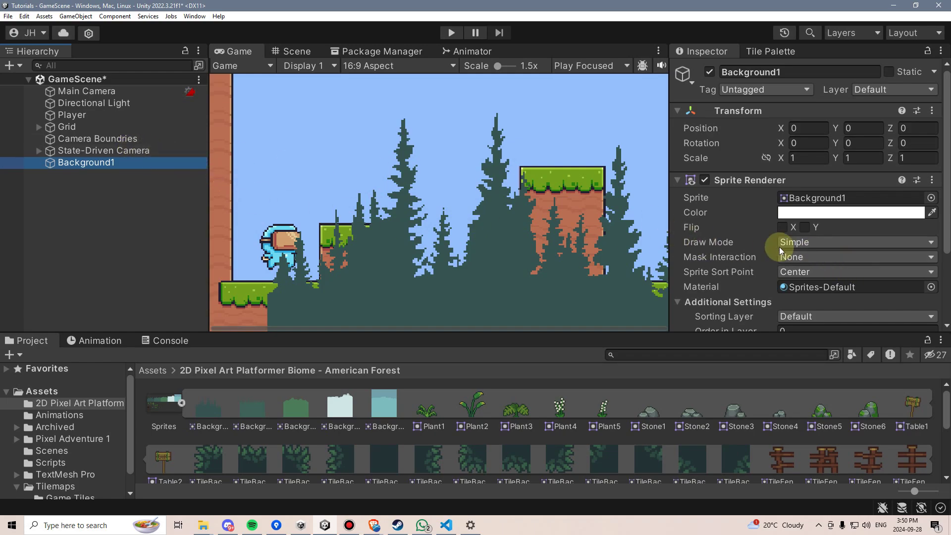
{"action": "scroll", "coordinate": [775, 246], "scroll_direction": "down", "scroll_amount": 2}
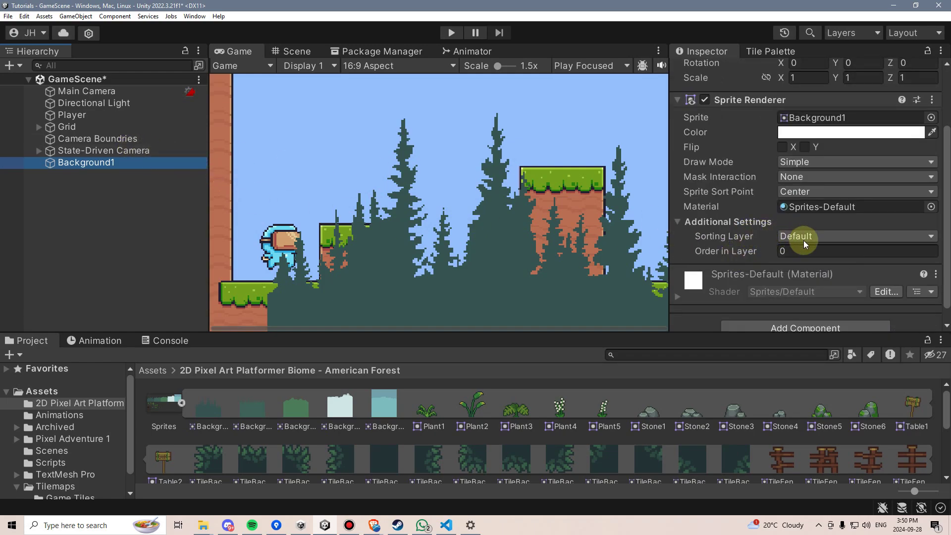
{"action": "left_click", "coordinate": [804, 240]}
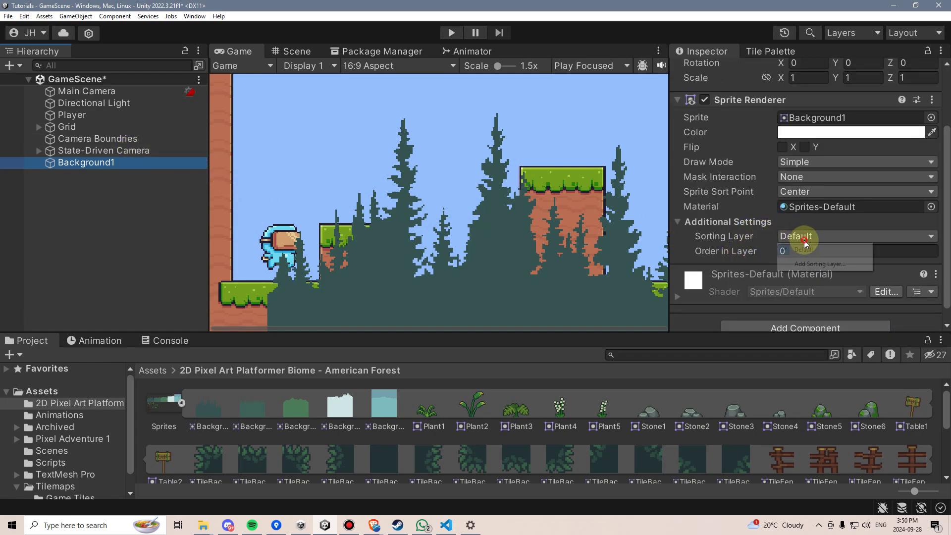
{"action": "left_click", "coordinate": [814, 265]}
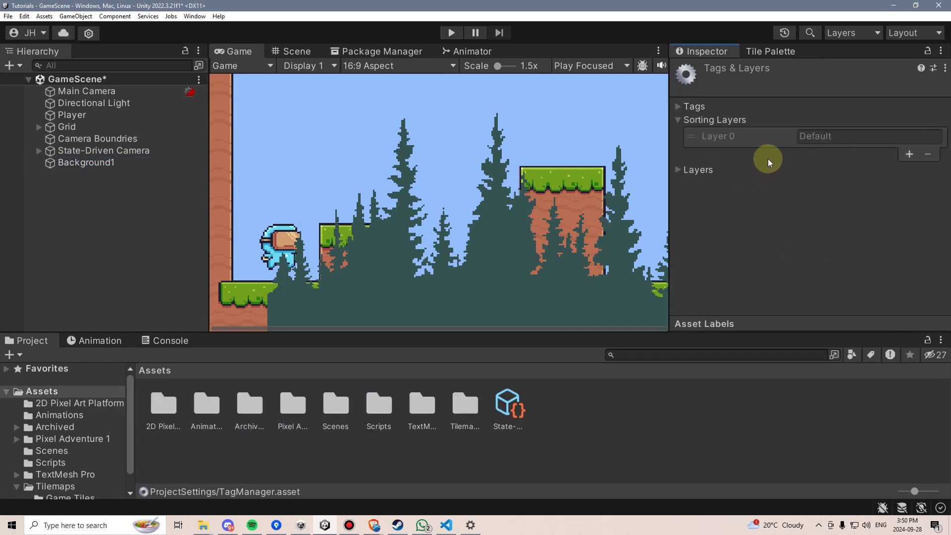
Add five sorting layers after Default, named in order Background5, Background4, Background3, Background2 and Background1.
{"action": "left_click", "coordinate": [910, 154]}
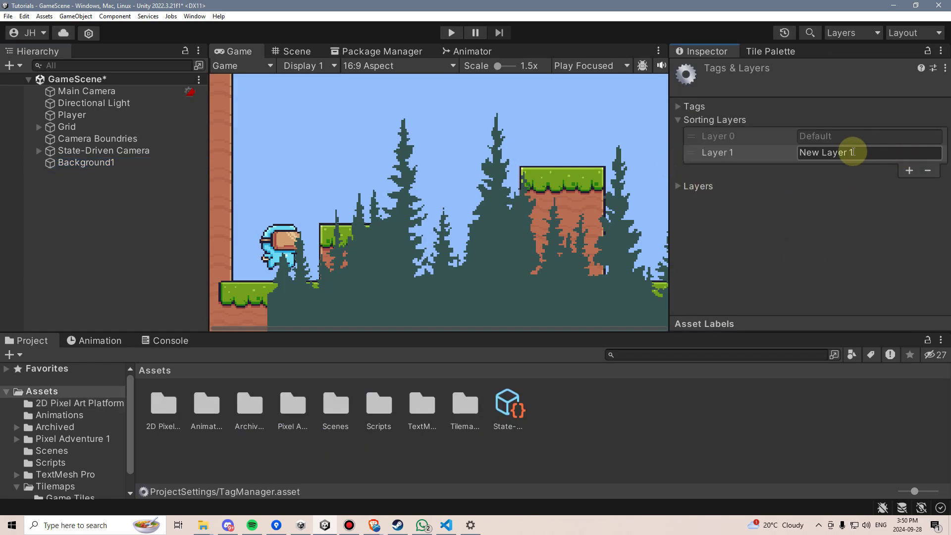
{"action": "left_click", "coordinate": [859, 150]}
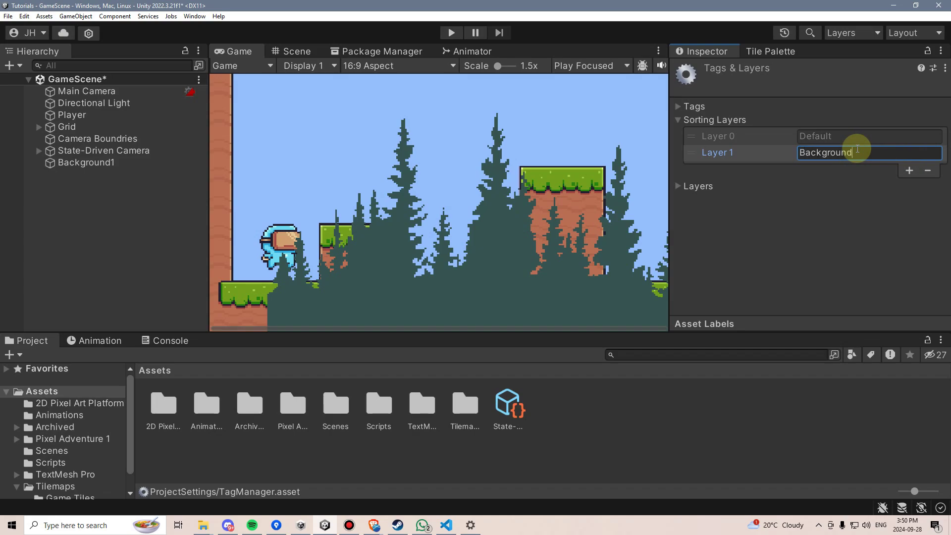
{"action": "left_click", "coordinate": [910, 170]}
{"action": "left_click", "coordinate": [910, 187]}
{"action": "left_click", "coordinate": [912, 201]}
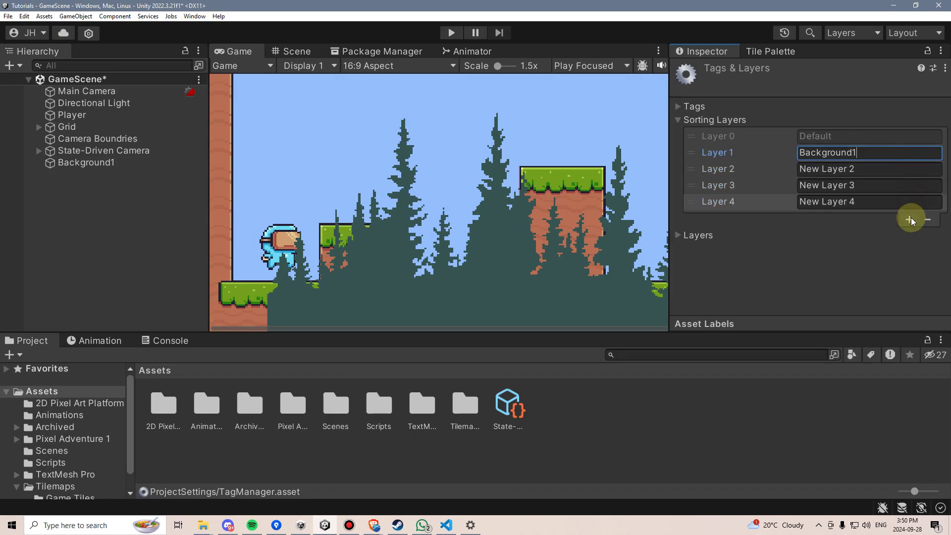
{"action": "left_click", "coordinate": [912, 219]}
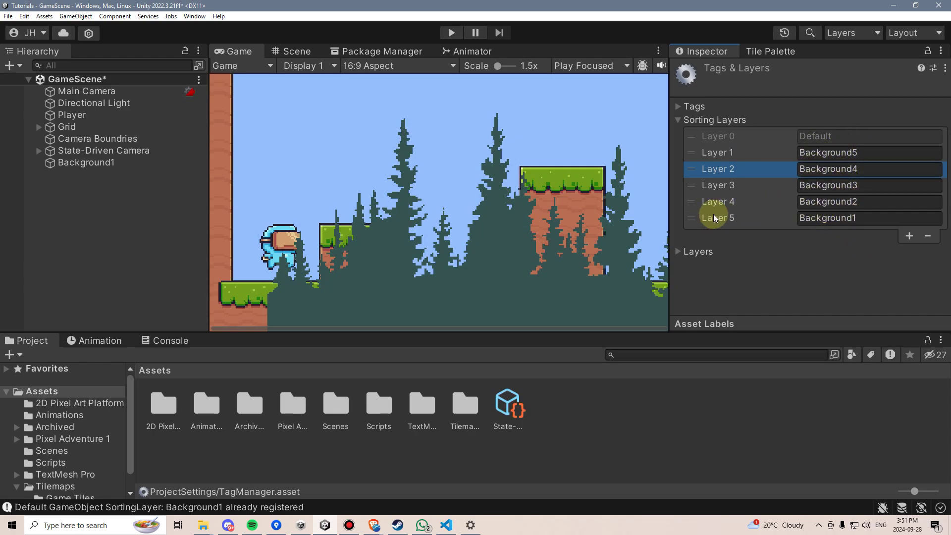
Assign the Background1 object's Sprite Renderer to the Background1 sorting layer.
{"action": "left_click", "coordinate": [140, 164]}
{"action": "scroll", "coordinate": [741, 230], "scroll_direction": "down", "scroll_amount": 3}
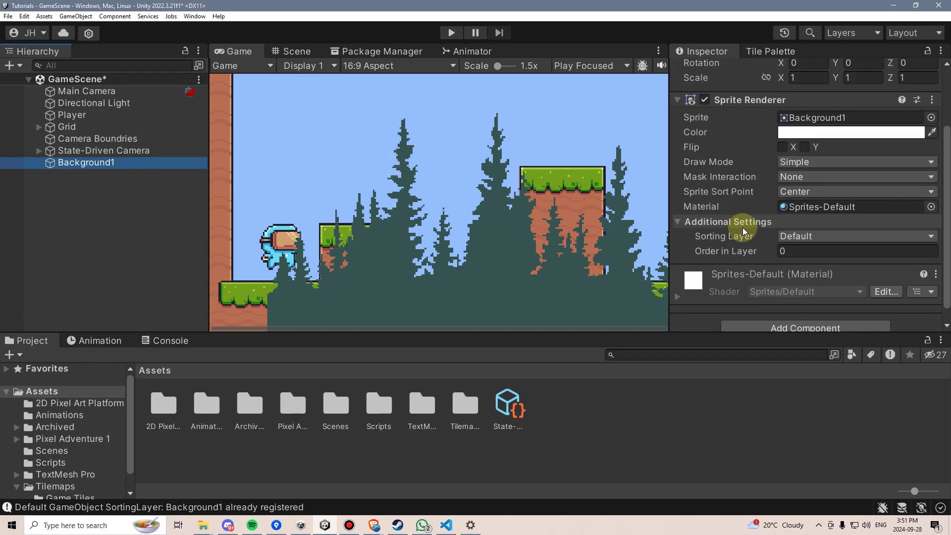
{"action": "left_click", "coordinate": [795, 236]}
{"action": "left_click", "coordinate": [835, 304]}
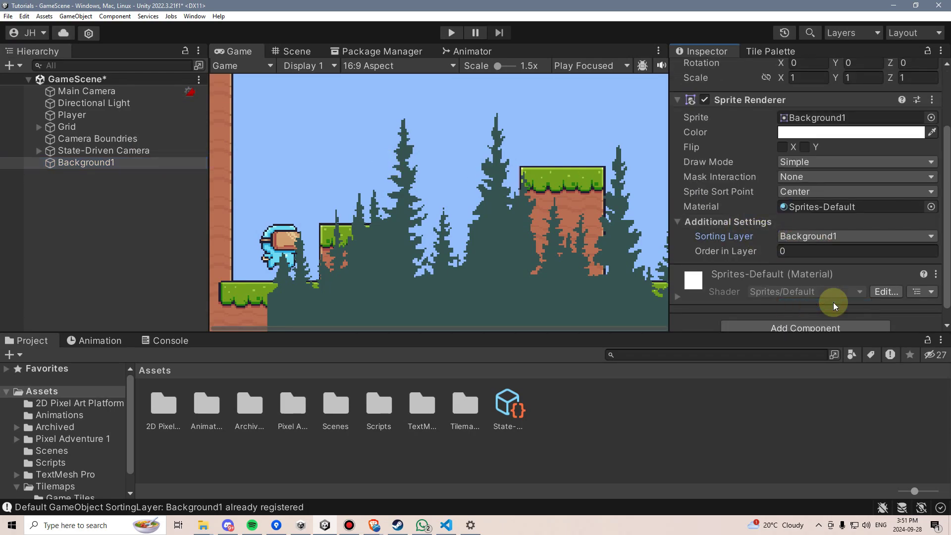
From the Platform Tilemap's sorting layer setting, add a sorting layer named Game after Background1.
{"action": "left_click", "coordinate": [149, 139]}
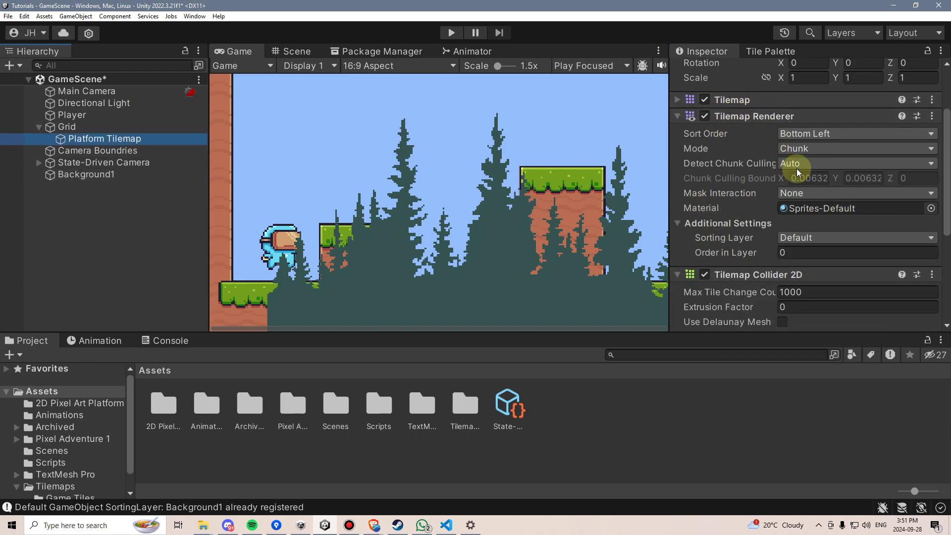
{"action": "left_click", "coordinate": [803, 239]}
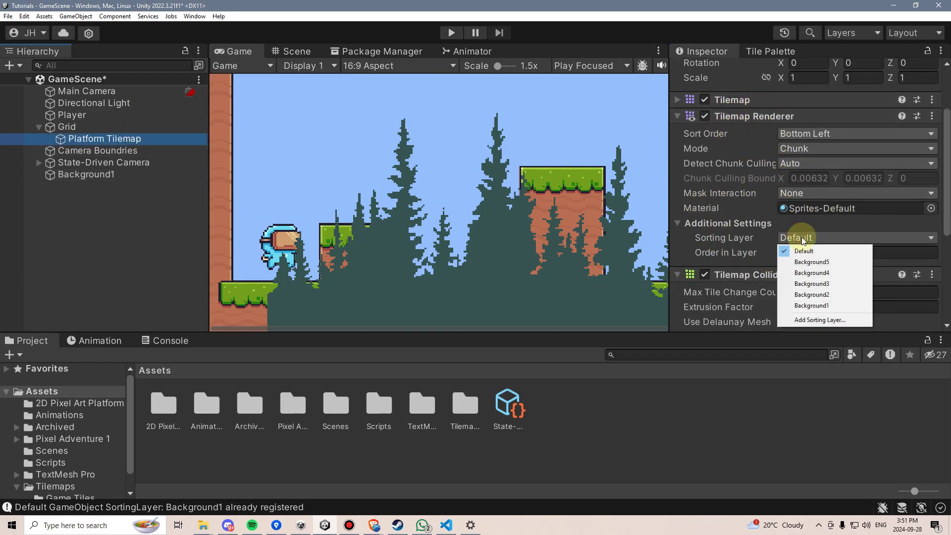
{"action": "left_click", "coordinate": [821, 320]}
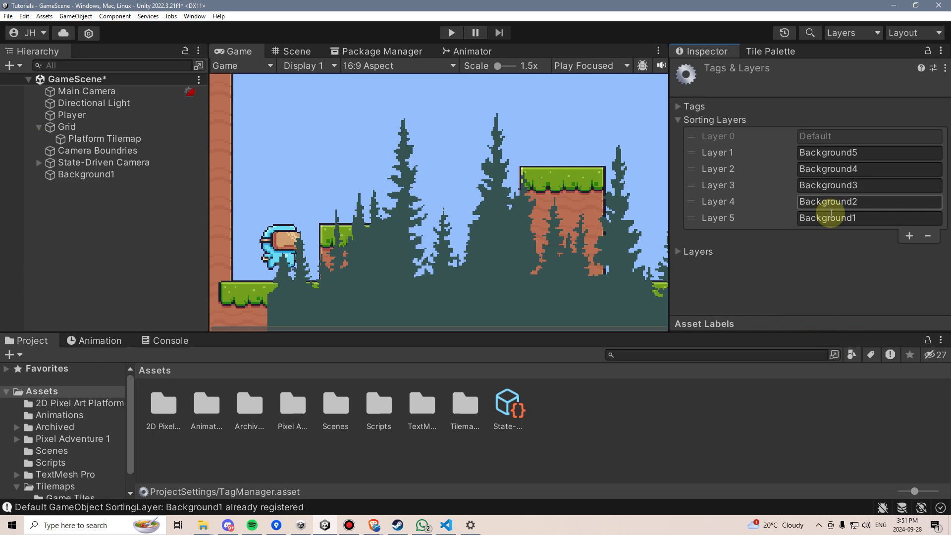
{"action": "left_click", "coordinate": [908, 236]}
{"action": "left_click", "coordinate": [860, 235]}
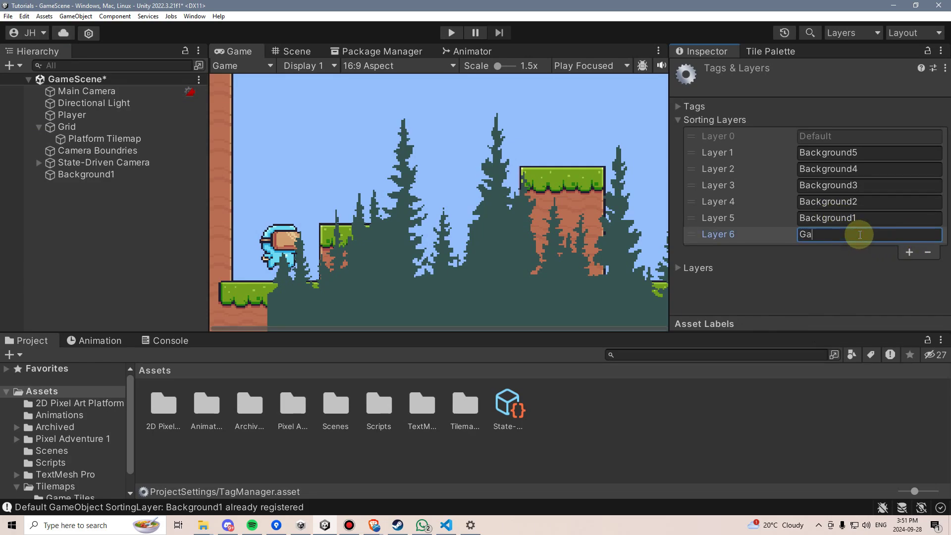
Assign both the Platform Tilemap and the Player to the Game sorting layer.
{"action": "left_click", "coordinate": [137, 139]}
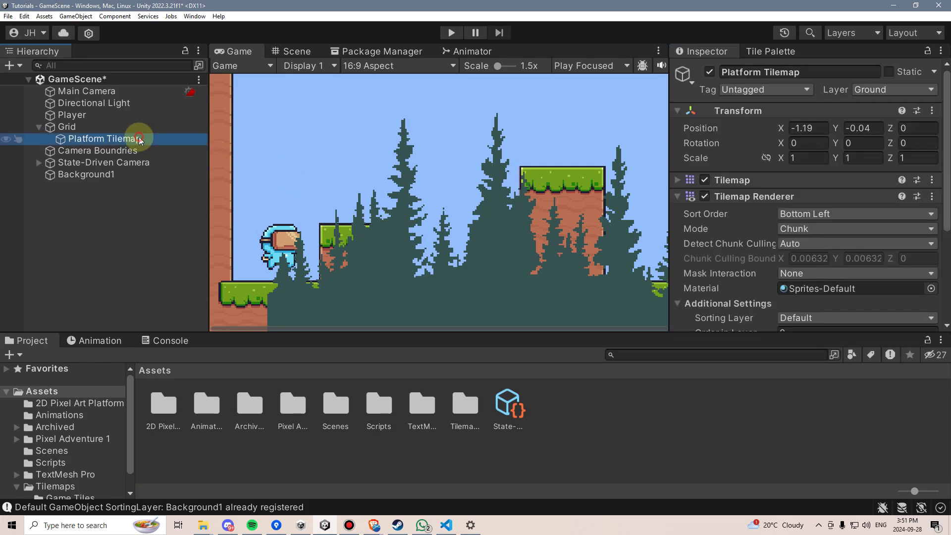
{"action": "scroll", "coordinate": [777, 276], "scroll_direction": "down", "scroll_amount": 2}
{"action": "left_click", "coordinate": [799, 278]}
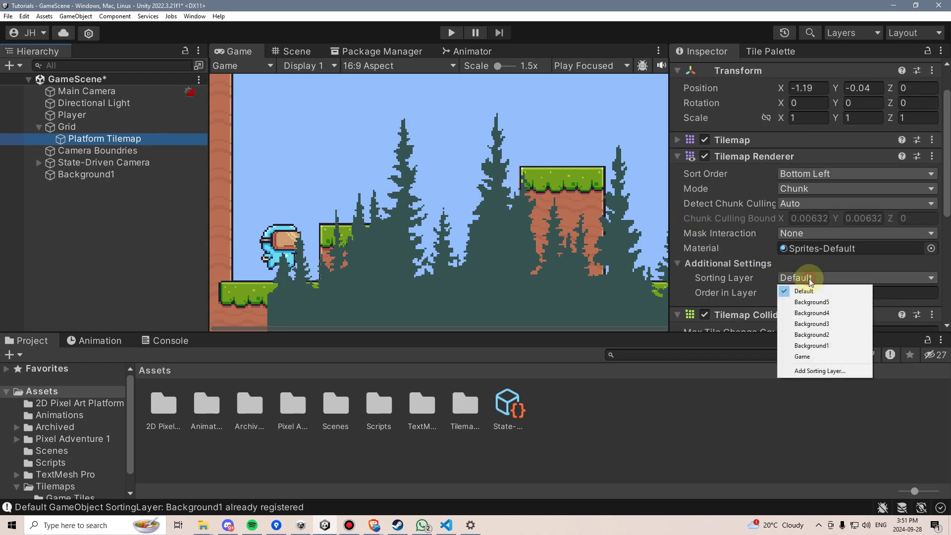
{"action": "left_click", "coordinate": [827, 357]}
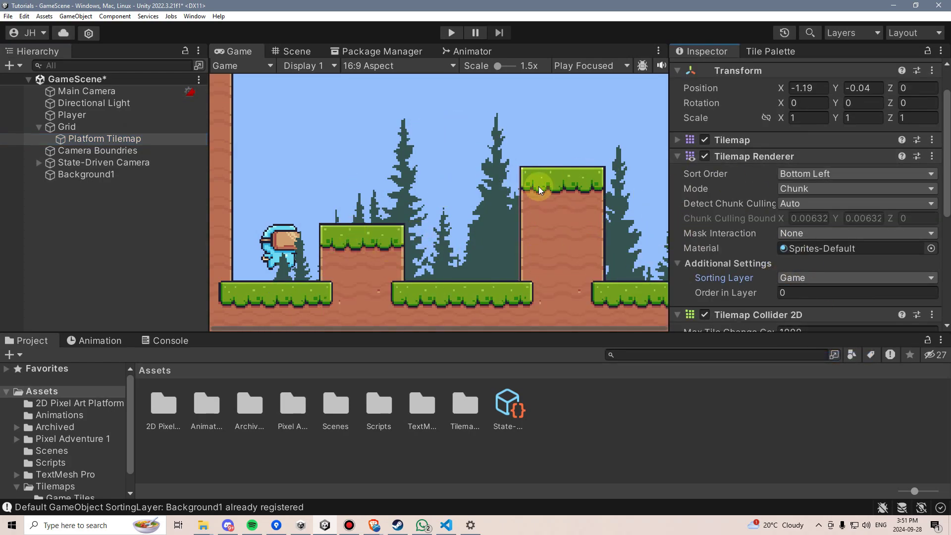
{"action": "left_click", "coordinate": [72, 115]}
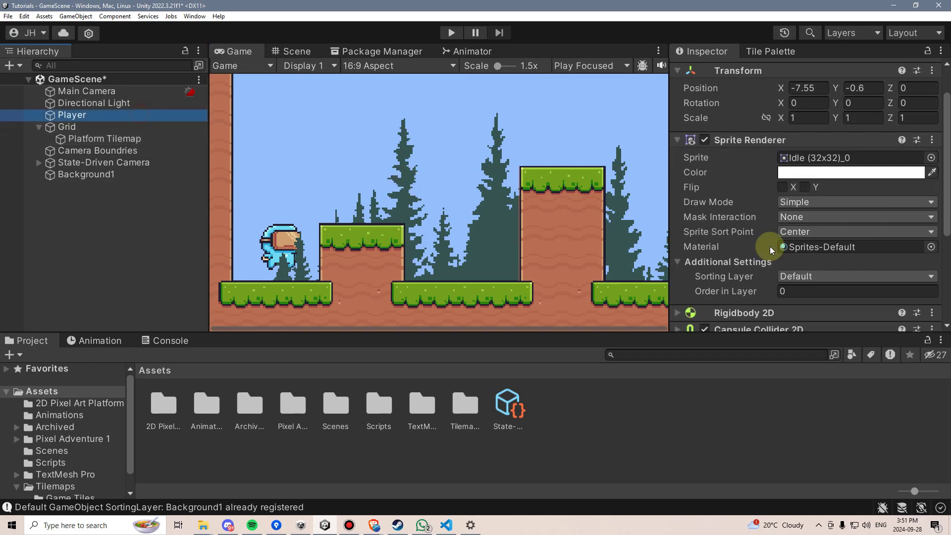
{"action": "left_click", "coordinate": [798, 276]}
{"action": "left_click", "coordinate": [804, 355]}
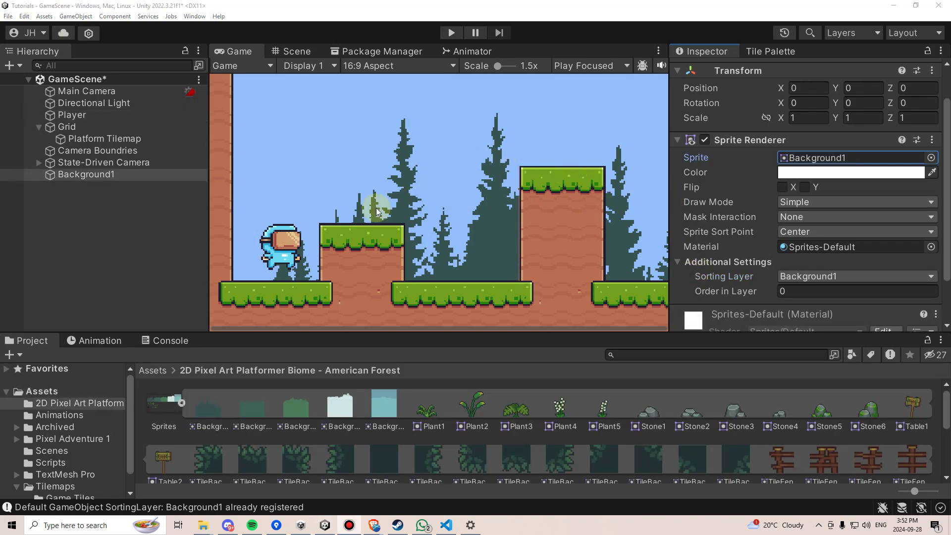
Set Background1's draw mode to Tiled and widen its tiled size to about 44.8.
{"action": "left_click", "coordinate": [141, 174]}
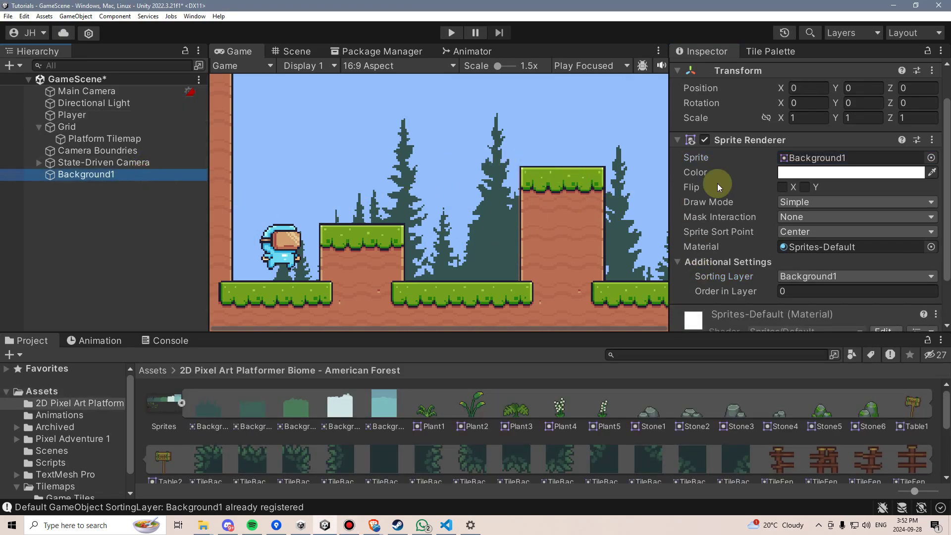
{"action": "left_click", "coordinate": [797, 204]}
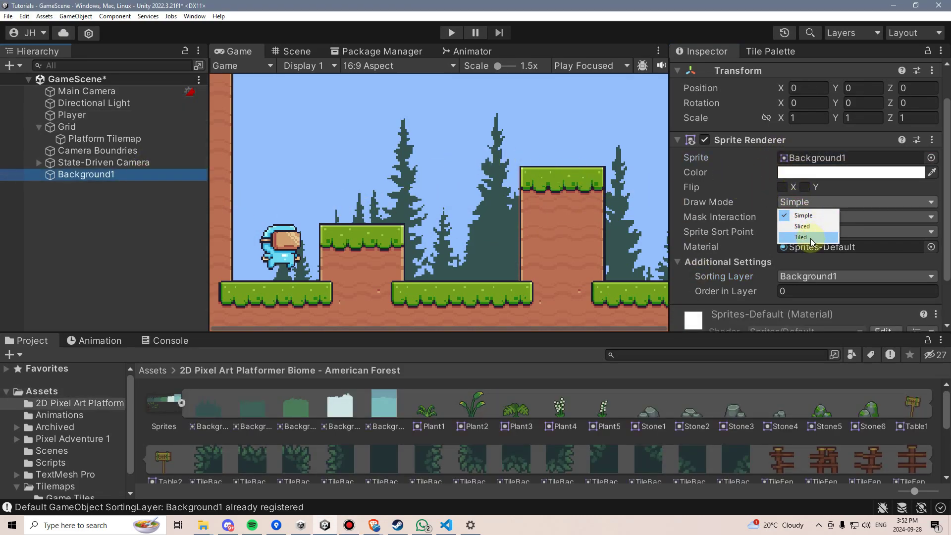
{"action": "left_click", "coordinate": [810, 236]}
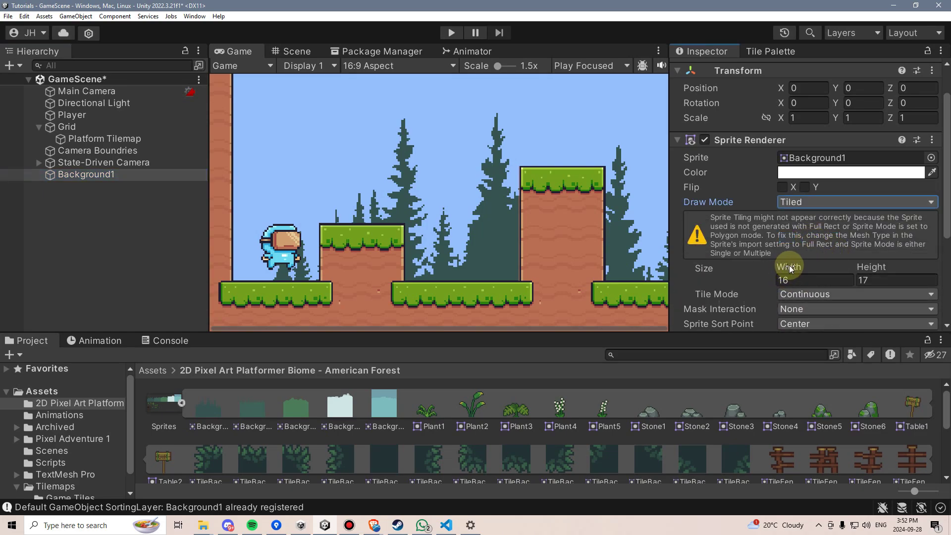
{"action": "left_click_drag", "start_coordinate": [791, 268], "coordinate": [891, 268]}
Move Background1 in the scene to about X 9.98, Y 4.3 so it lies behind the level's platforms.
{"action": "left_click", "coordinate": [292, 52]}
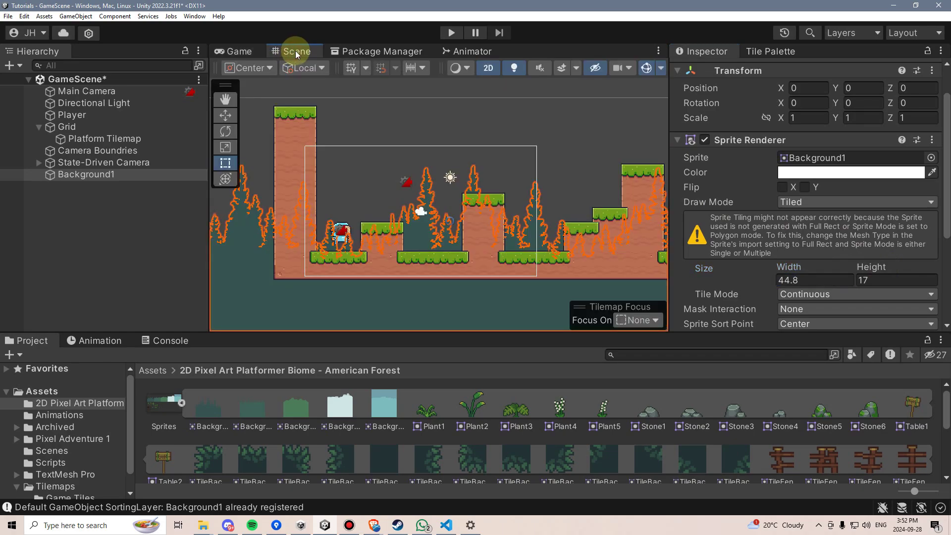
{"action": "scroll", "coordinate": [537, 174], "scroll_direction": "down", "scroll_amount": 5}
{"action": "middle_click_drag", "start_coordinate": [614, 175], "coordinate": [528, 171]}
{"action": "key", "text": "w"}
{"action": "left_click_drag", "start_coordinate": [410, 196], "coordinate": [503, 155]}
Set the Sprites texture's mesh type to Full Rect and wrap mode to Repeat, and apply the import settings.
{"action": "left_click", "coordinate": [165, 404]}
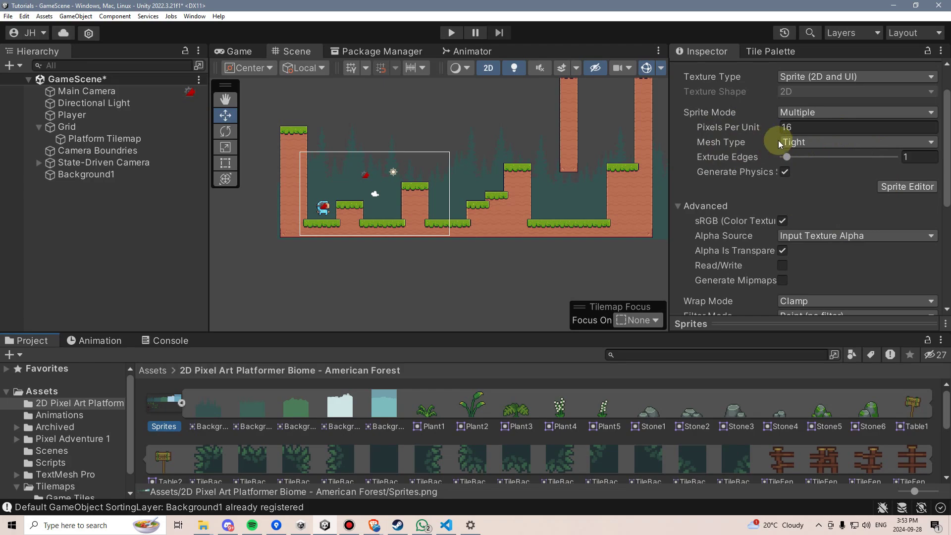
{"action": "left_click", "coordinate": [800, 143]}
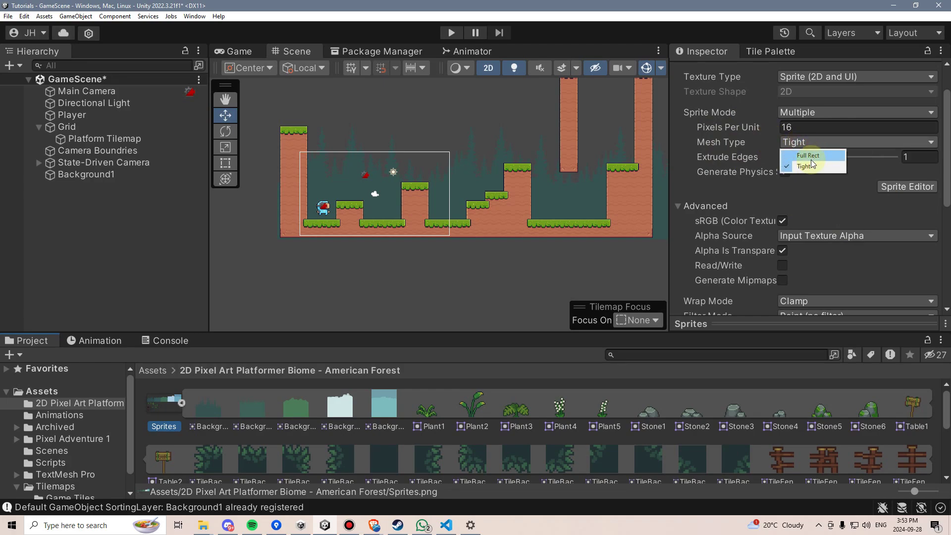
{"action": "left_click", "coordinate": [806, 154]}
{"action": "scroll", "coordinate": [732, 205], "scroll_direction": "down", "scroll_amount": 2}
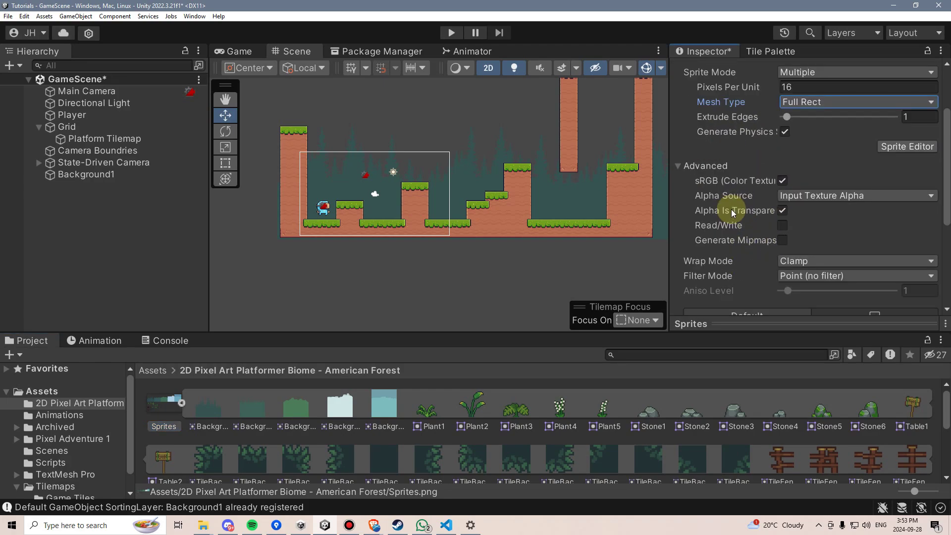
{"action": "left_click", "coordinate": [801, 262]}
{"action": "left_click", "coordinate": [803, 274]}
{"action": "scroll", "coordinate": [793, 232], "scroll_direction": "down", "scroll_amount": 8}
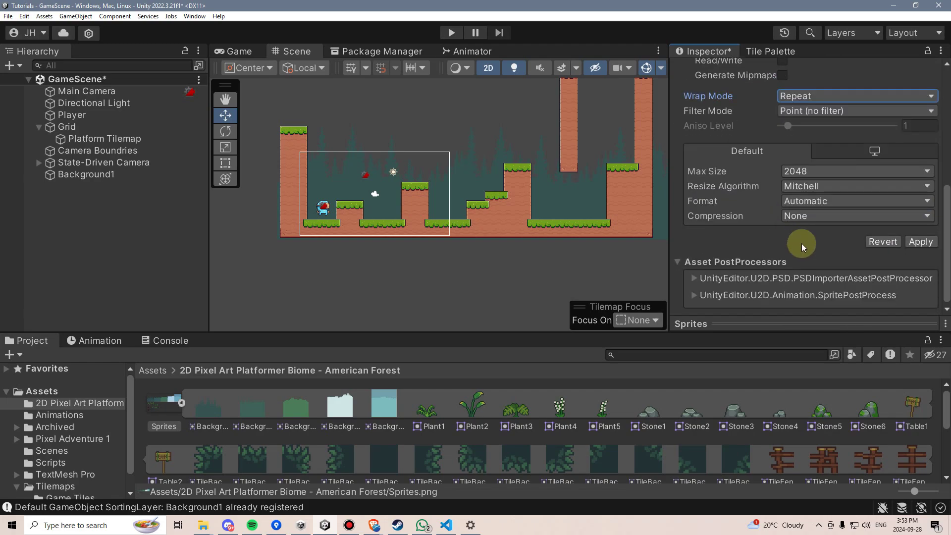
{"action": "left_click", "coordinate": [909, 242]}
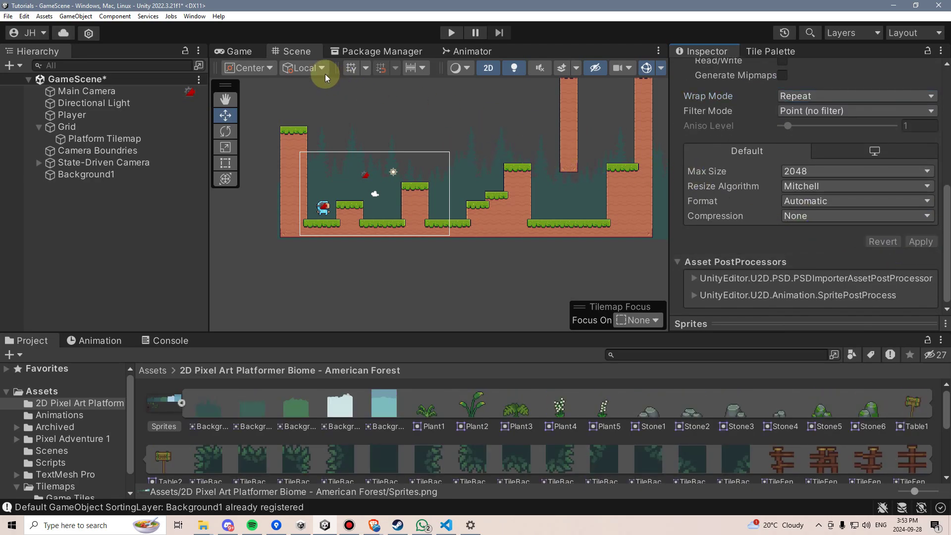
Check the tiled background in the game view and collapse Background1's Sprite Renderer component.
{"action": "left_click", "coordinate": [237, 51]}
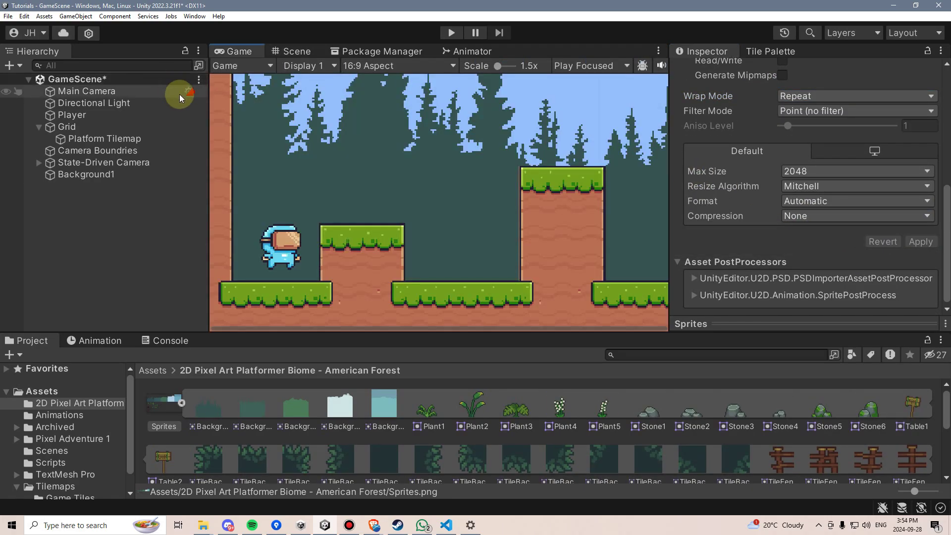
{"action": "left_click", "coordinate": [114, 171]}
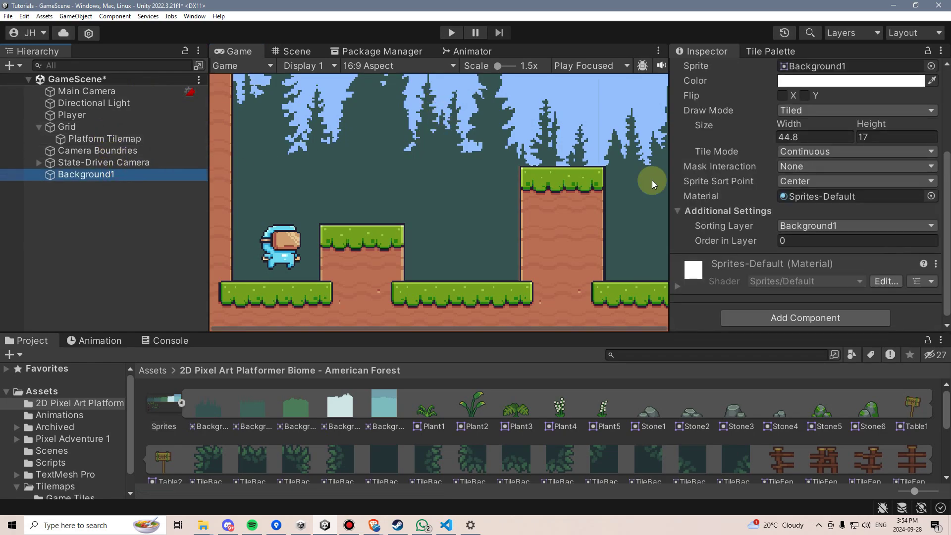
{"action": "scroll", "coordinate": [738, 184], "scroll_direction": "up", "scroll_amount": 5}
{"action": "left_click", "coordinate": [678, 180]}
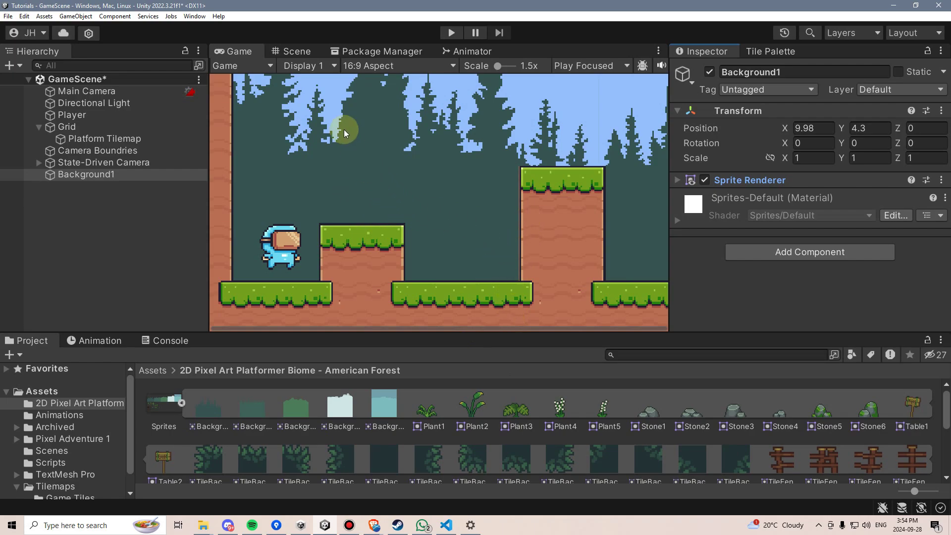
Change the Main Camera's projection to Perspective.
{"action": "left_click", "coordinate": [150, 91]}
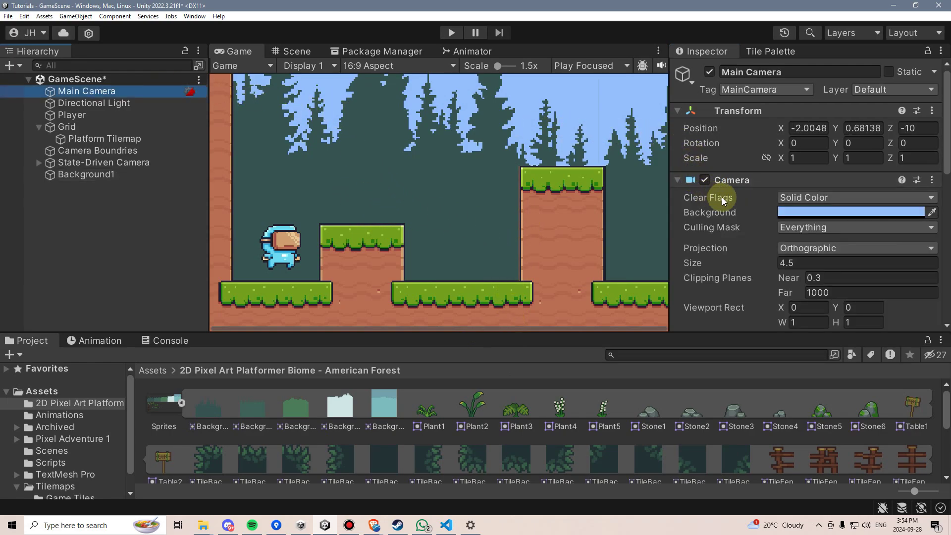
{"action": "left_click", "coordinate": [798, 248]}
{"action": "left_click", "coordinate": [809, 264]}
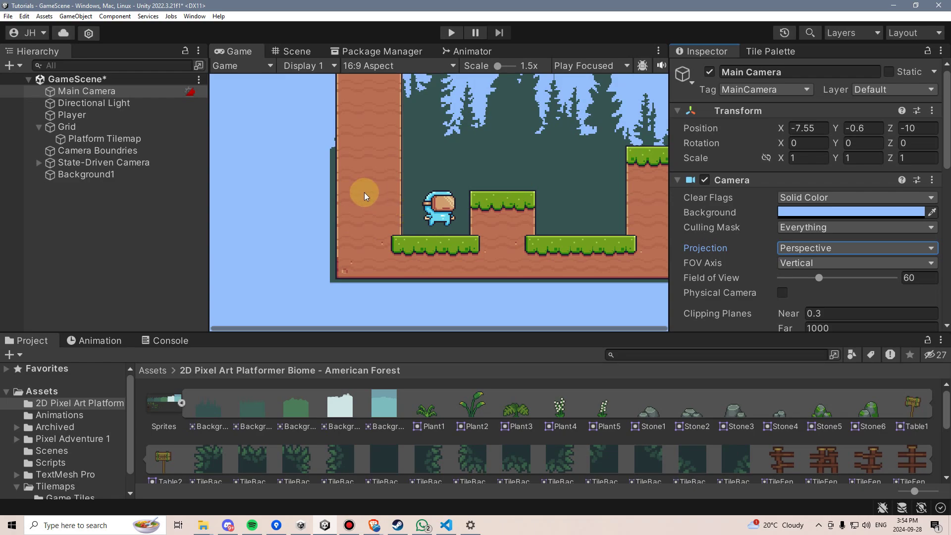
Remove the Cinemachine Confiner component from the State-Driven Camera.
{"action": "left_click", "coordinate": [89, 165]}
{"action": "scroll", "coordinate": [744, 218], "scroll_direction": "down", "scroll_amount": 10}
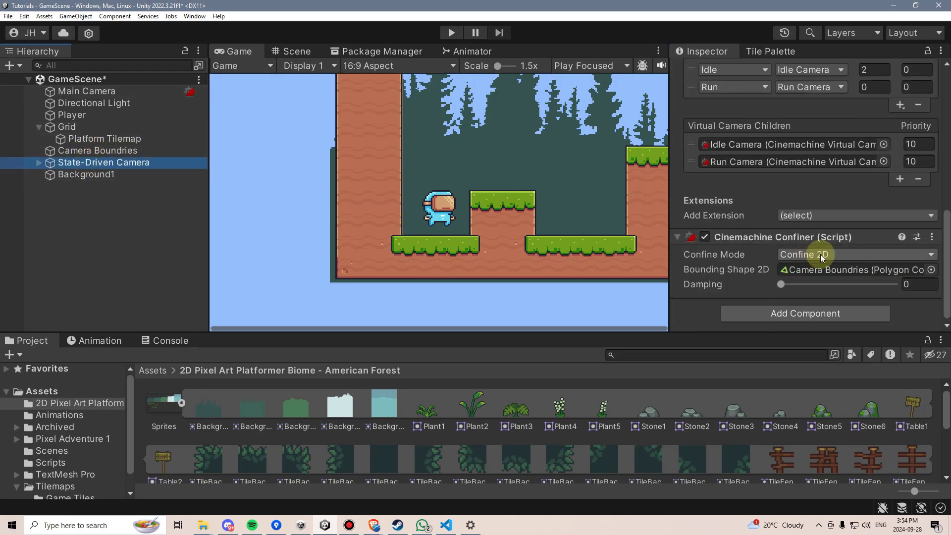
{"action": "left_click", "coordinate": [933, 238]}
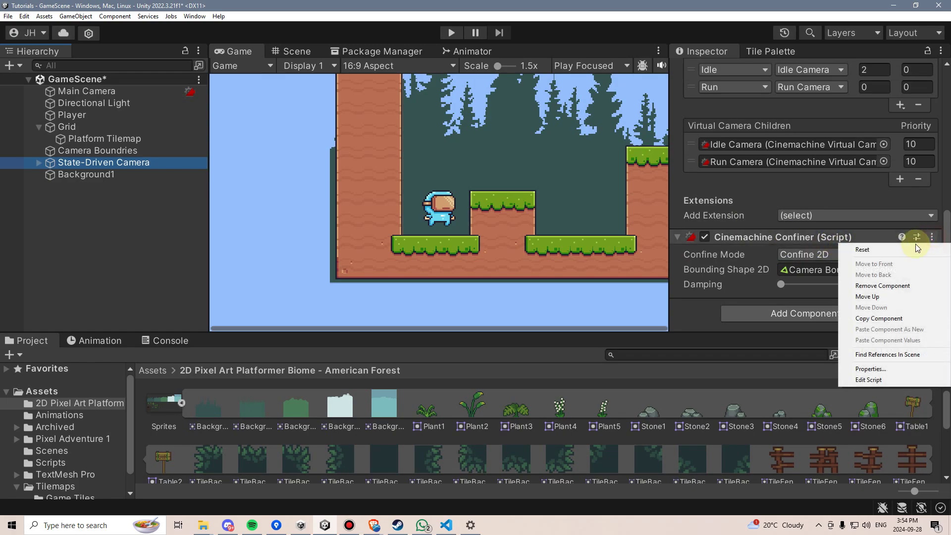
{"action": "left_click", "coordinate": [892, 287]}
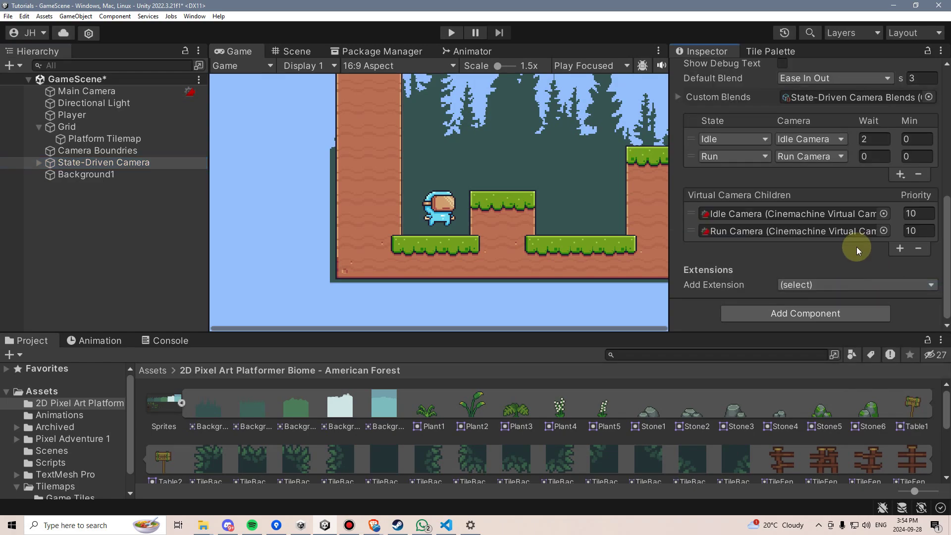
Add the CinemachineConfiner2D extension to the State-Driven Camera and assign Camera Boundries as its bounding shape.
{"action": "left_click", "coordinate": [808, 284]}
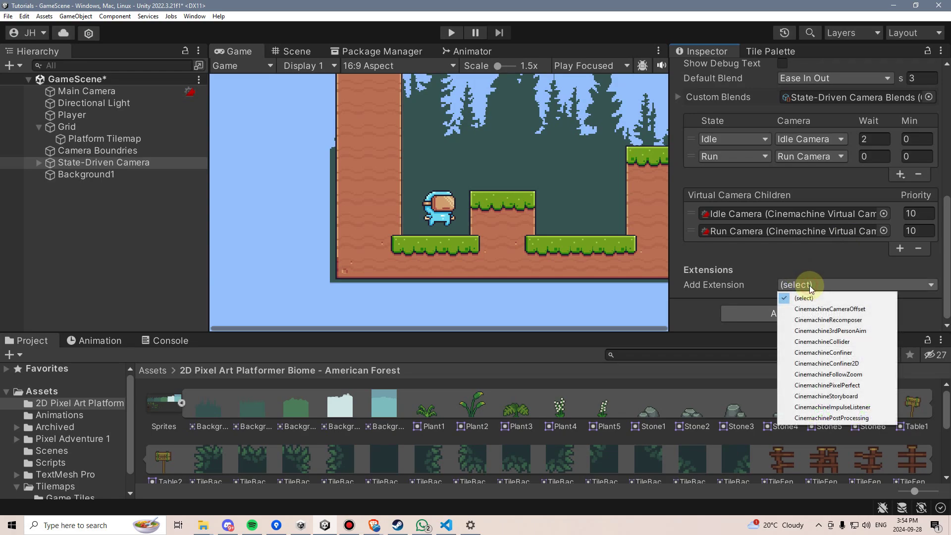
{"action": "left_click", "coordinate": [851, 364]}
{"action": "scroll", "coordinate": [793, 257], "scroll_direction": "down", "scroll_amount": 3}
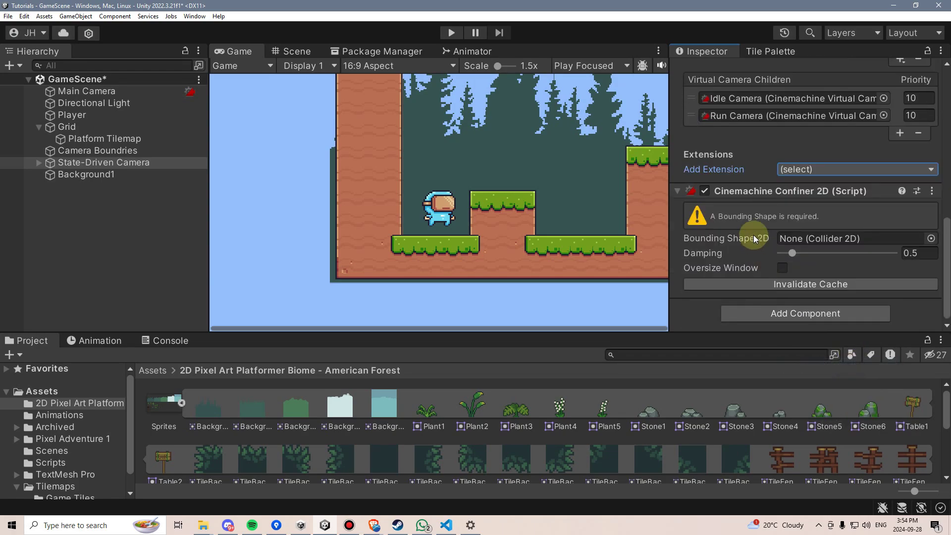
{"action": "left_click_drag", "start_coordinate": [123, 157], "coordinate": [845, 240]}
Set the Idle Camera's Body to Framing Transposer with a tracked object offset of 2 on Z.
{"action": "left_click", "coordinate": [39, 162]}
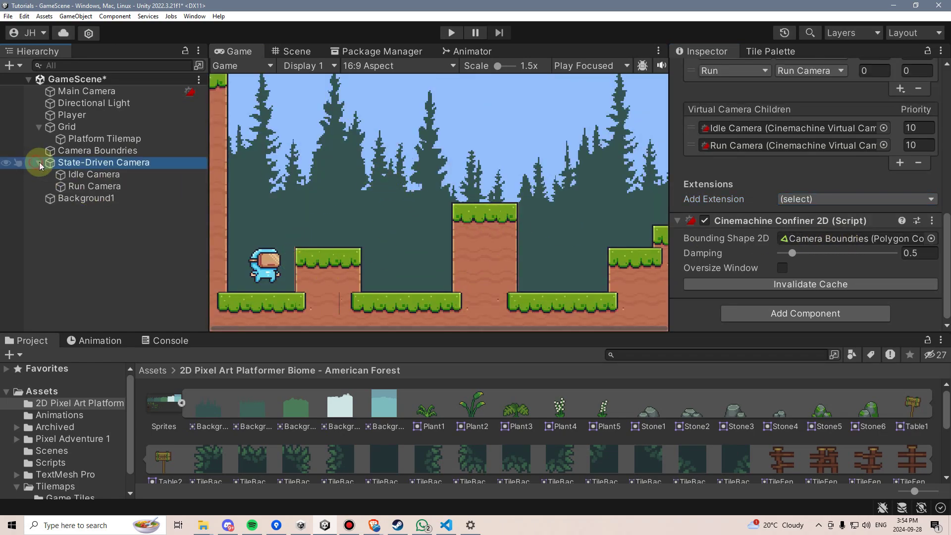
{"action": "left_click", "coordinate": [70, 174]}
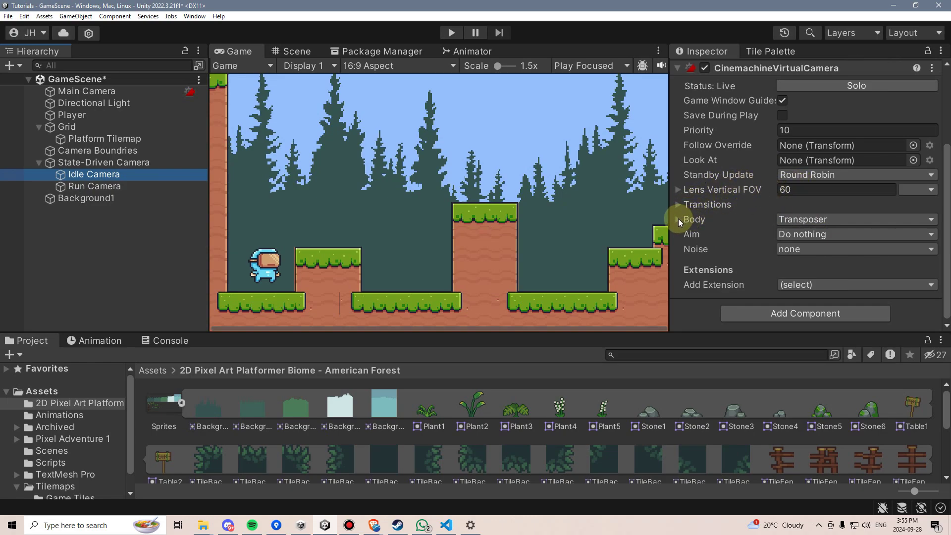
{"action": "left_click", "coordinate": [810, 220]}
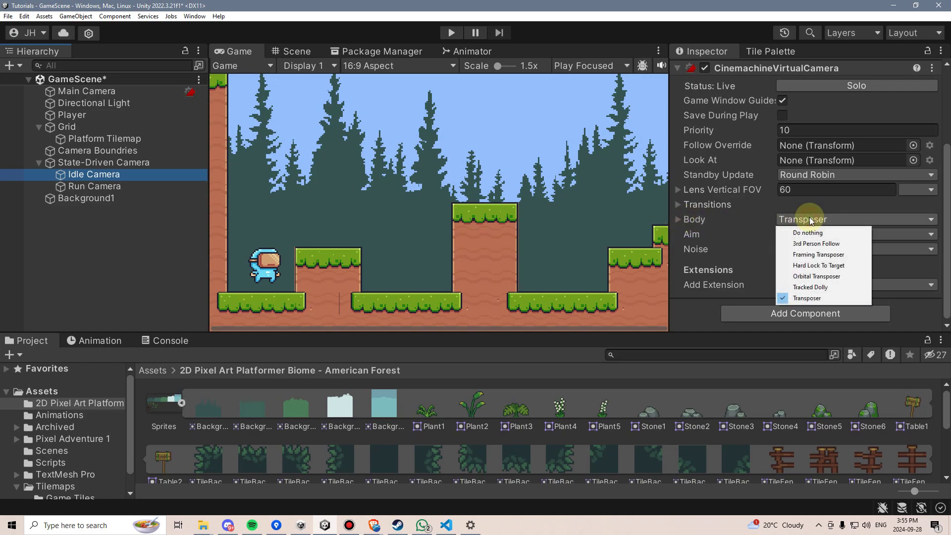
{"action": "left_click", "coordinate": [832, 255]}
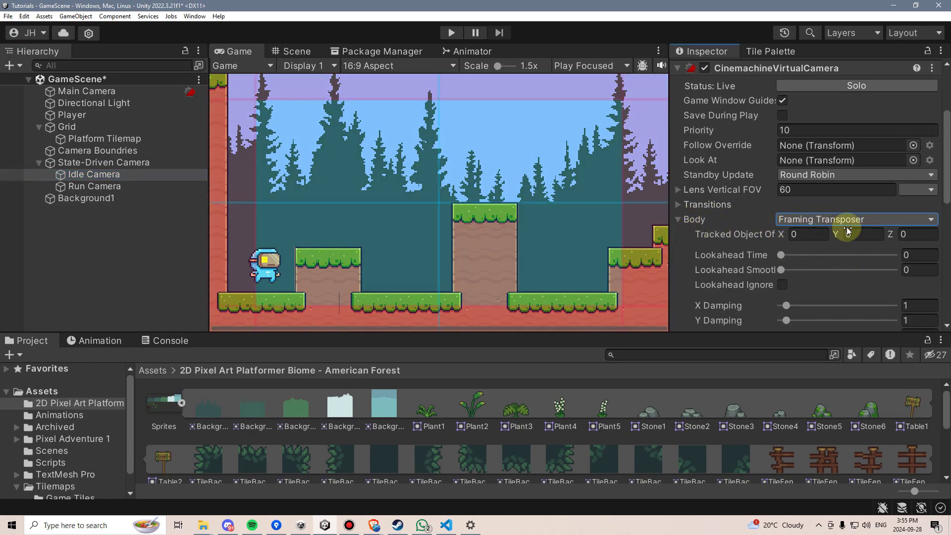
{"action": "left_click", "coordinate": [903, 235]}
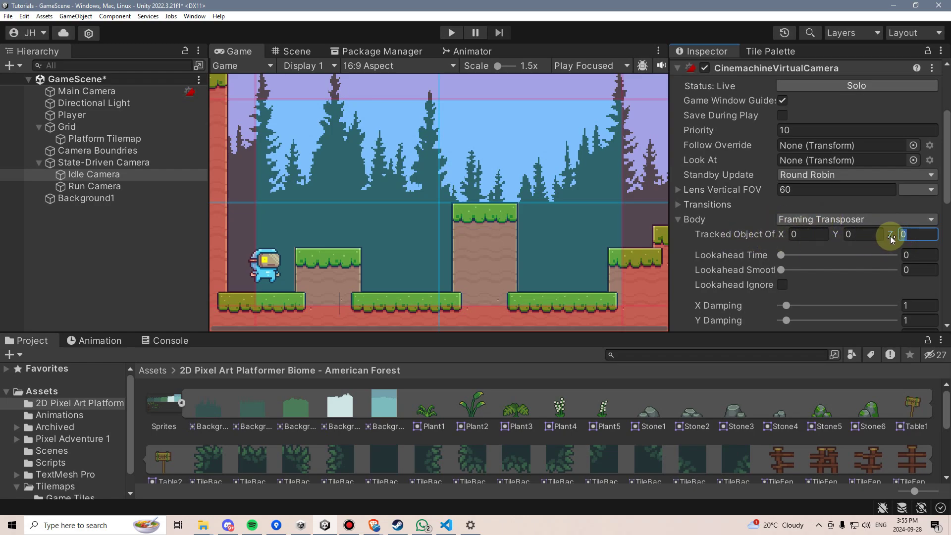
{"action": "type", "text": "3"}
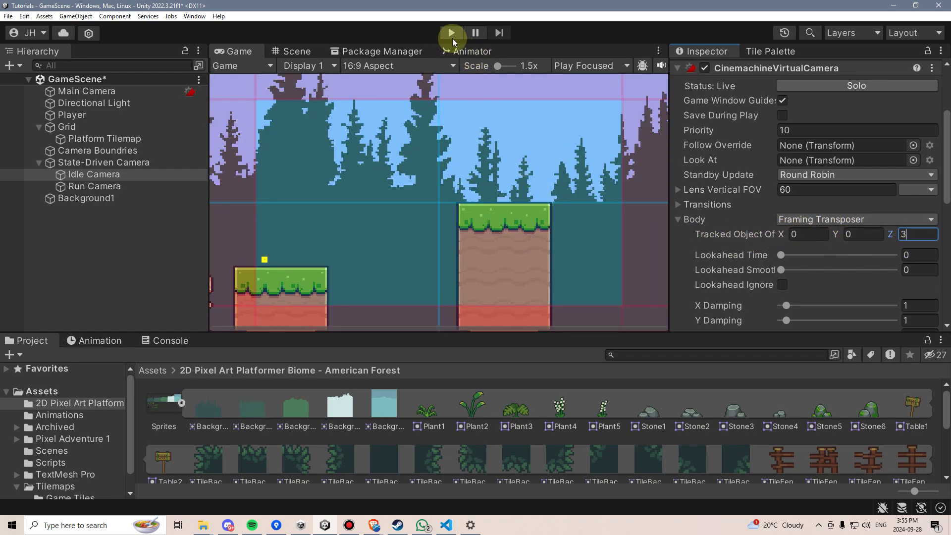
{"action": "key", "text": "BackSpace"}
{"action": "type", "text": "2"}
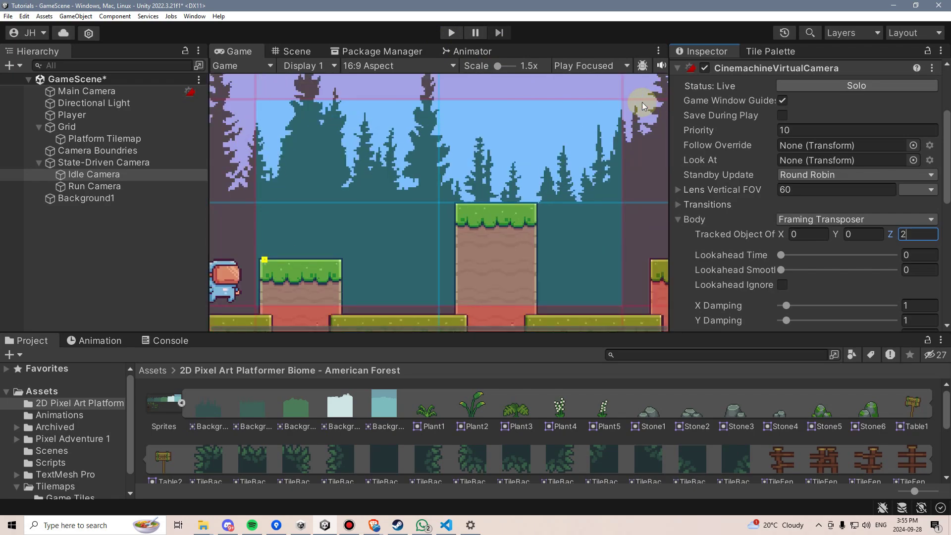
Play-test the level by running and jumping to check how the idle and run cameras follow the player.
{"action": "left_click", "coordinate": [451, 32]}
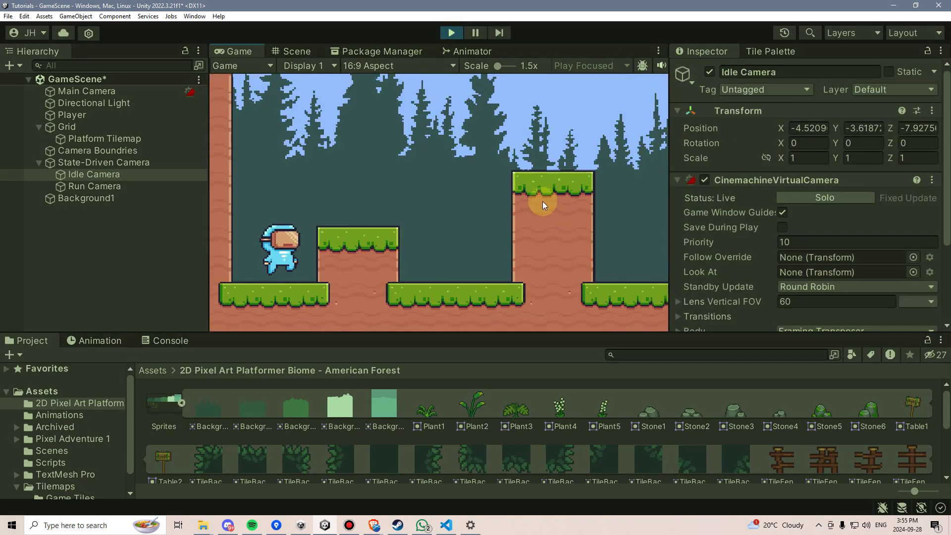
{"action": "key", "text": "d"}
{"action": "key", "text": "space"}
{"action": "key", "text": "space"}
{"action": "key", "text": "space"}
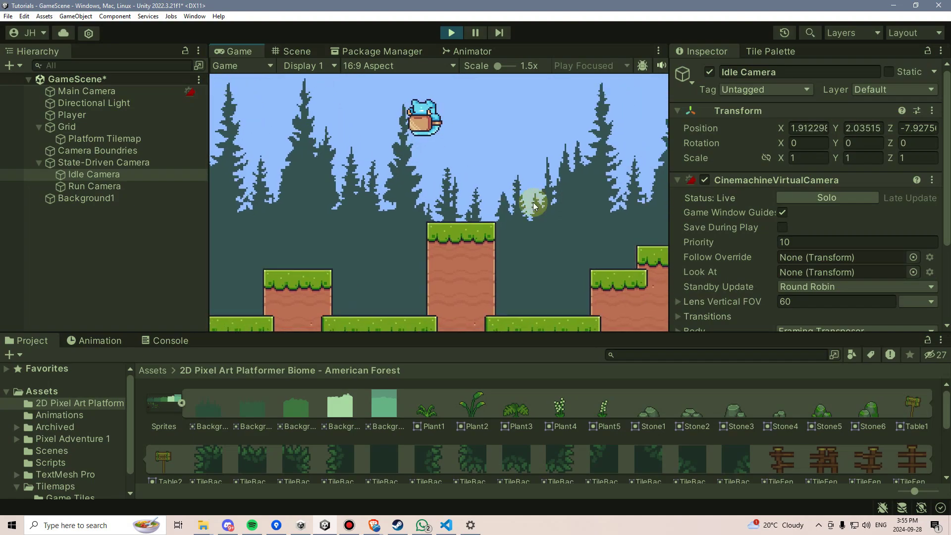
{"action": "key", "text": "a"}
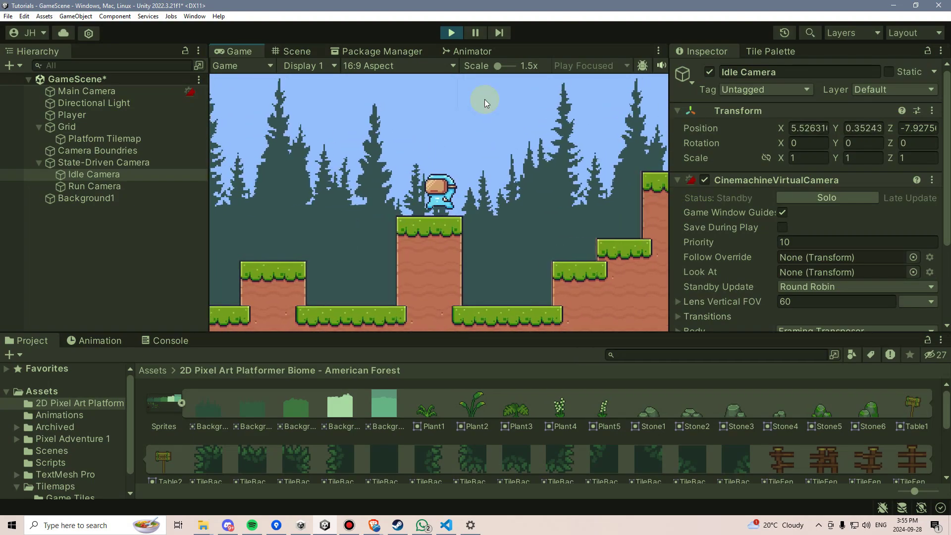
{"action": "left_click", "coordinate": [451, 33]}
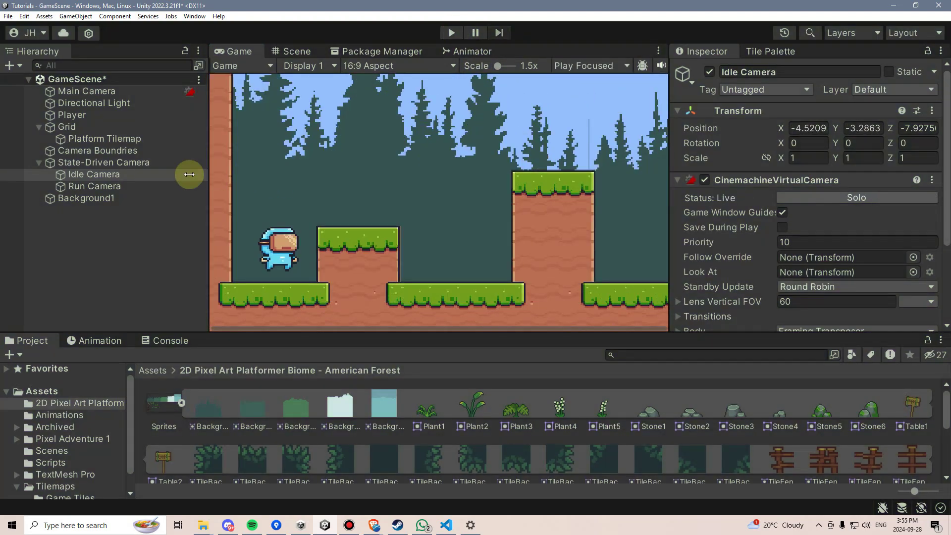
Turn off the Scene view's 2D mode and move Background1 away from the camera to about 9.49 on Z.
{"action": "left_click", "coordinate": [109, 198]}
{"action": "left_click", "coordinate": [308, 52]}
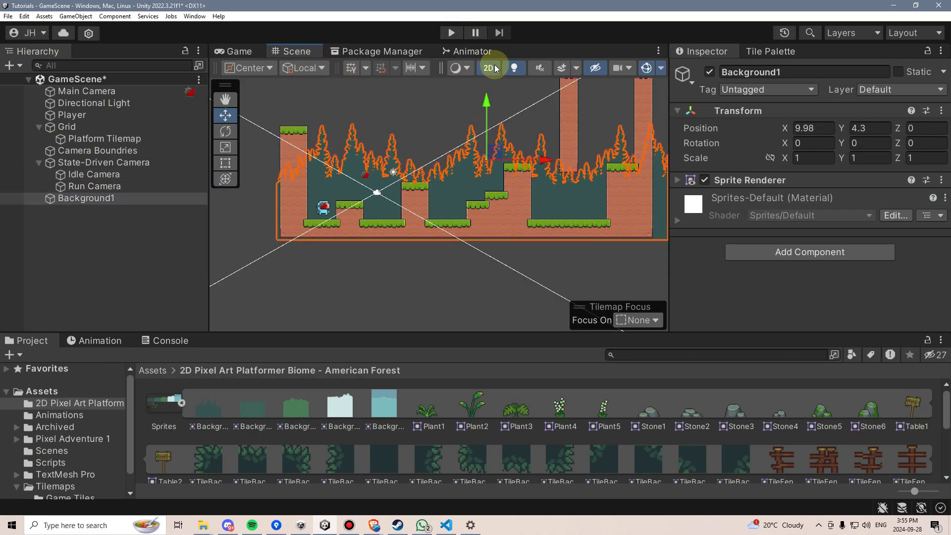
{"action": "left_click", "coordinate": [489, 68]}
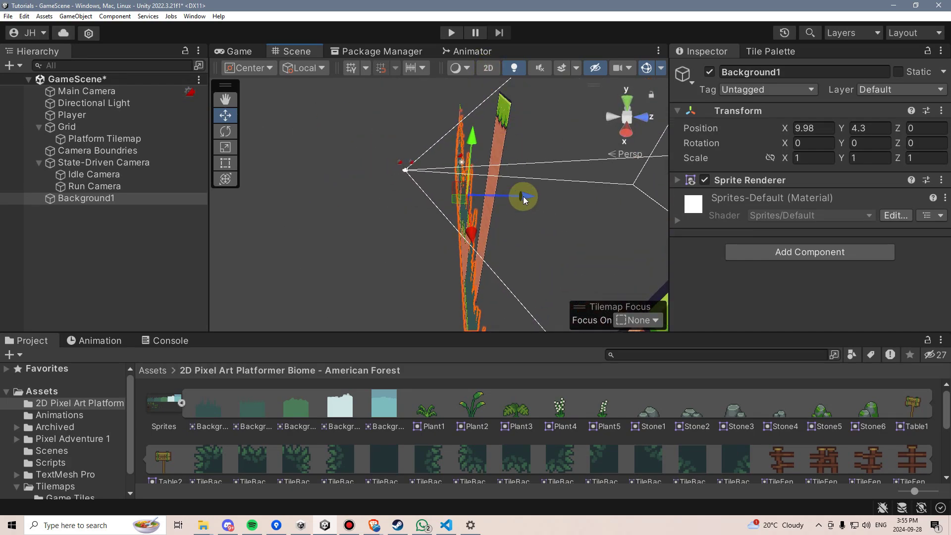
{"action": "left_click_drag", "start_coordinate": [525, 196], "coordinate": [631, 197]}
{"action": "left_click", "coordinate": [238, 51]}
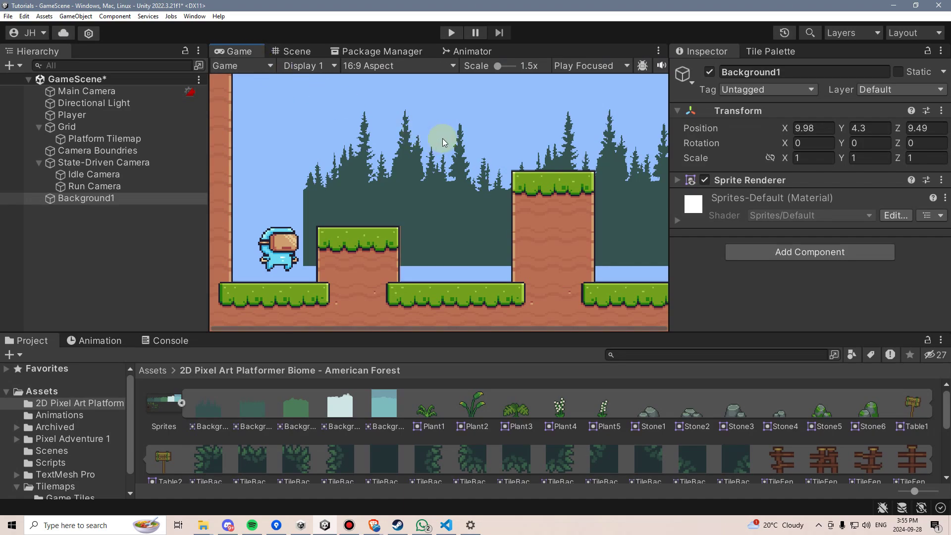
Enable constrained proportions on Background1's scale and set the scale to 2.
{"action": "left_click", "coordinate": [157, 197]}
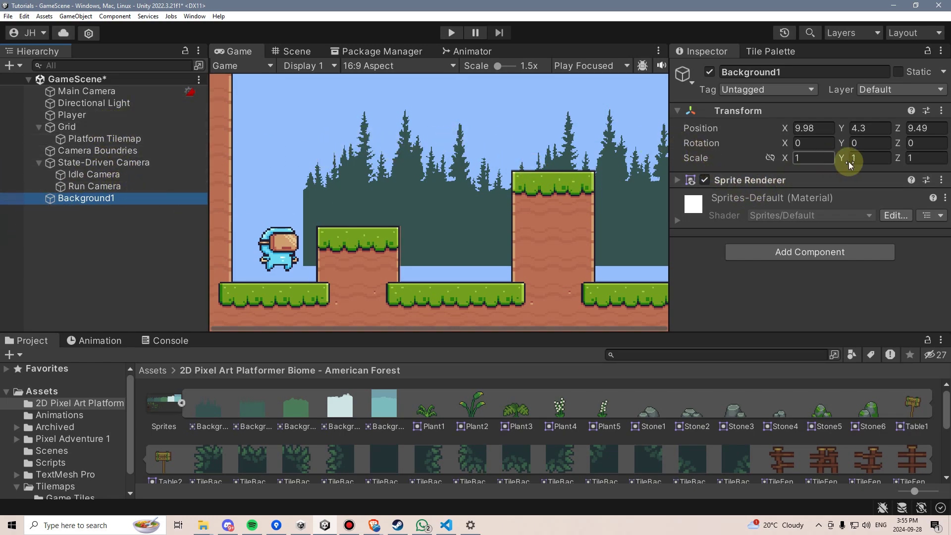
{"action": "left_click", "coordinate": [769, 157]}
{"action": "left_click", "coordinate": [801, 158]}
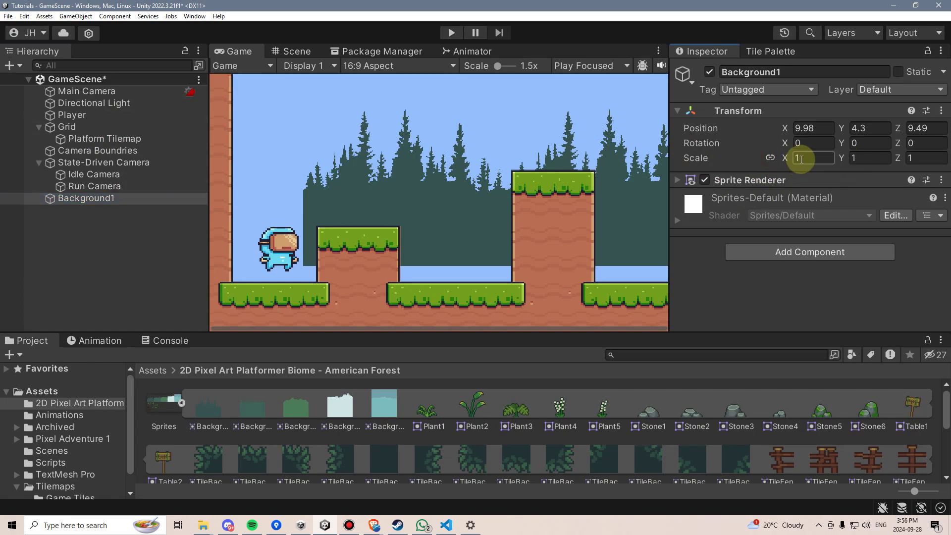
{"action": "type", "text": "2"}
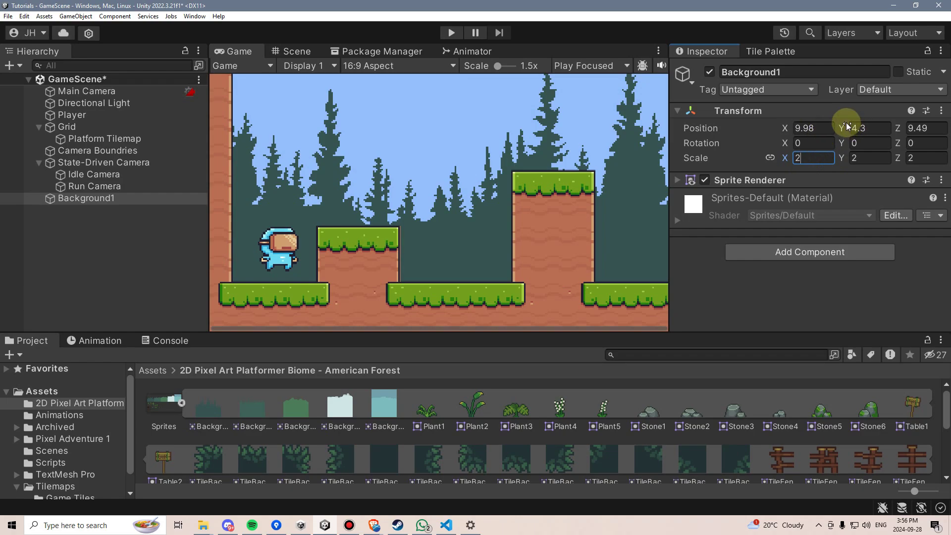
Lower Background1 to a Y position of about 1.61 and set its Z position to 10.
{"action": "left_click_drag", "start_coordinate": [846, 123], "coordinate": [778, 124]}
{"action": "type", "text": "2"}
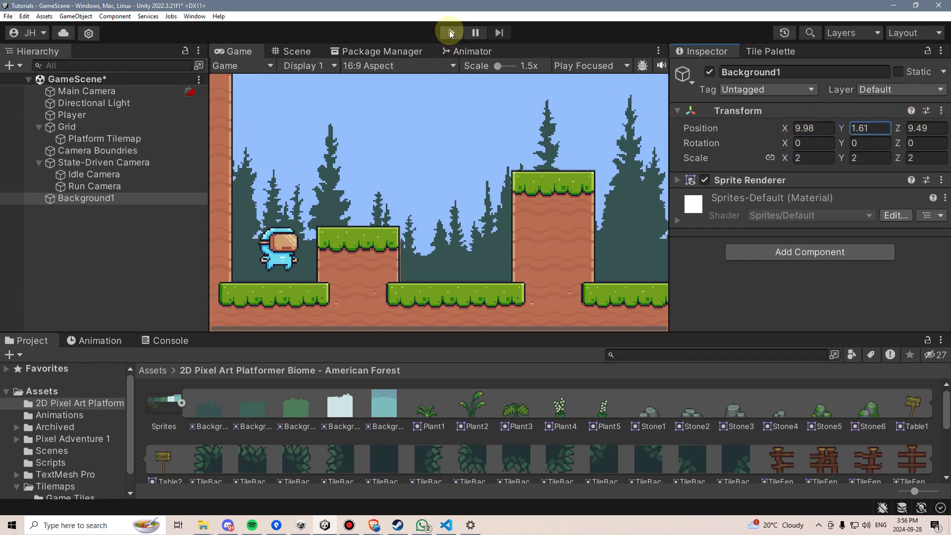
{"action": "left_click", "coordinate": [944, 129]}
{"action": "type", "text": "10"}
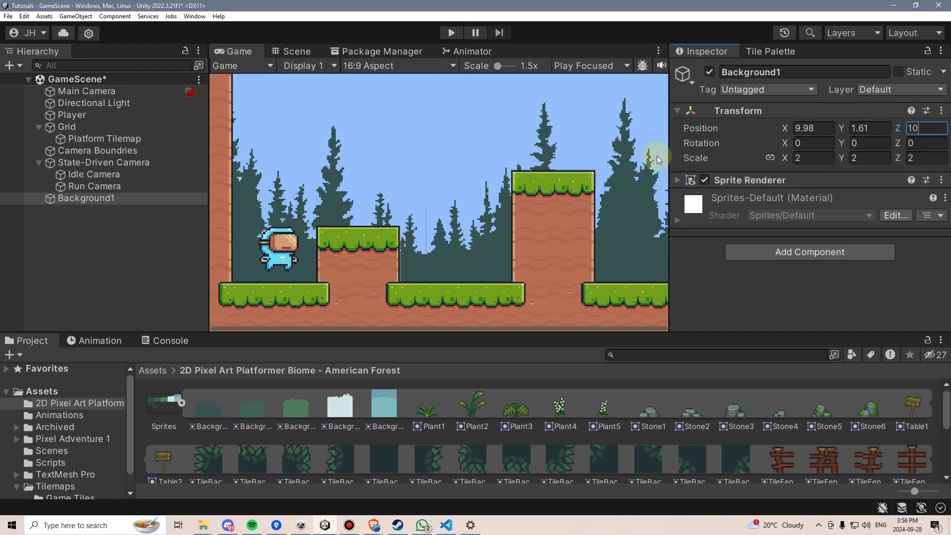
Play-test the level by running and jumping in both directions to examine Background1's parallax movement.
{"action": "left_click", "coordinate": [454, 37]}
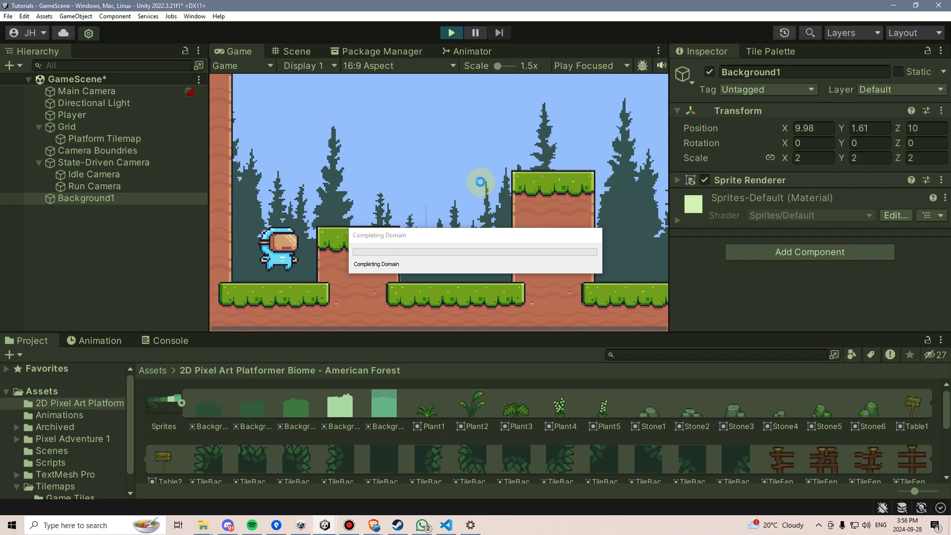
{"action": "key", "text": "d"}
{"action": "key", "text": "space"}
{"action": "key", "text": "space"}
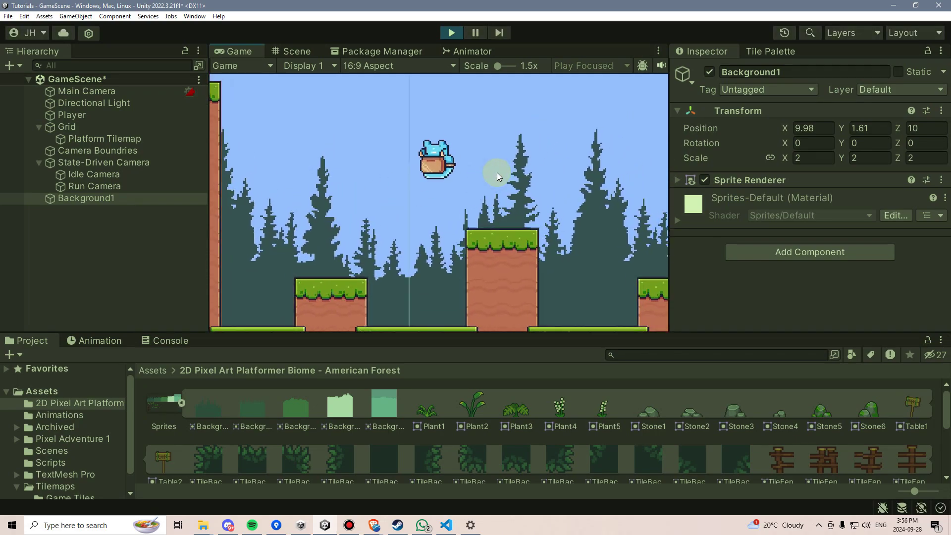
{"action": "key", "text": "space"}
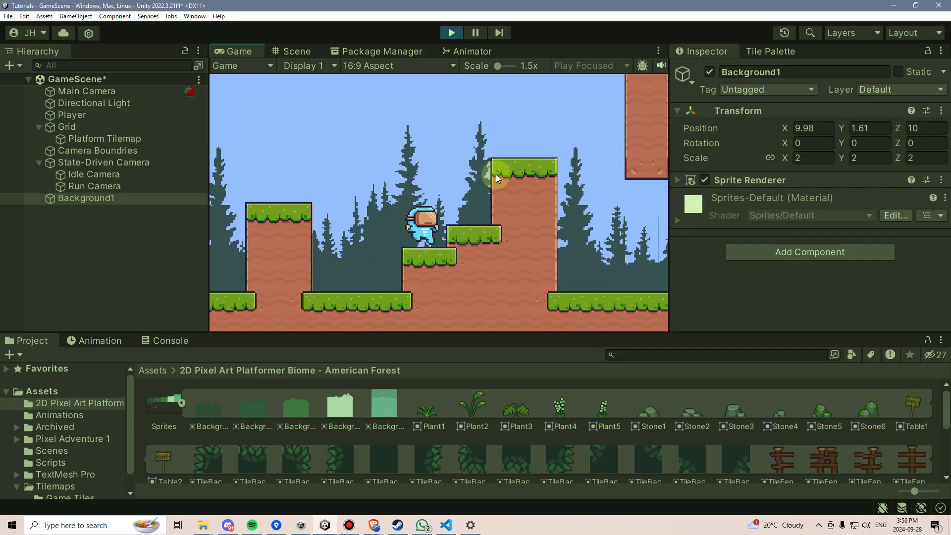
{"action": "key", "text": "space"}
{"action": "key", "text": "Right"}
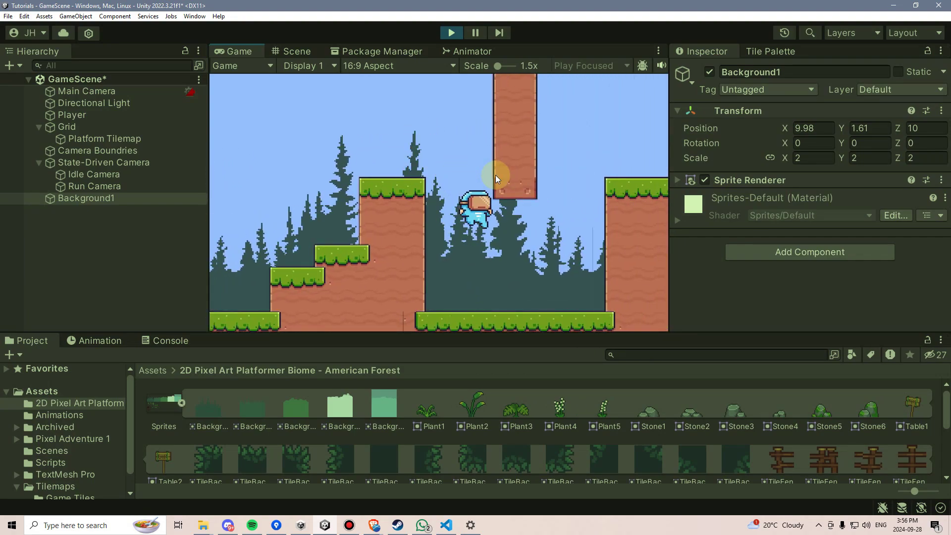
{"action": "key", "text": "space"}
{"action": "key", "text": "Left"}
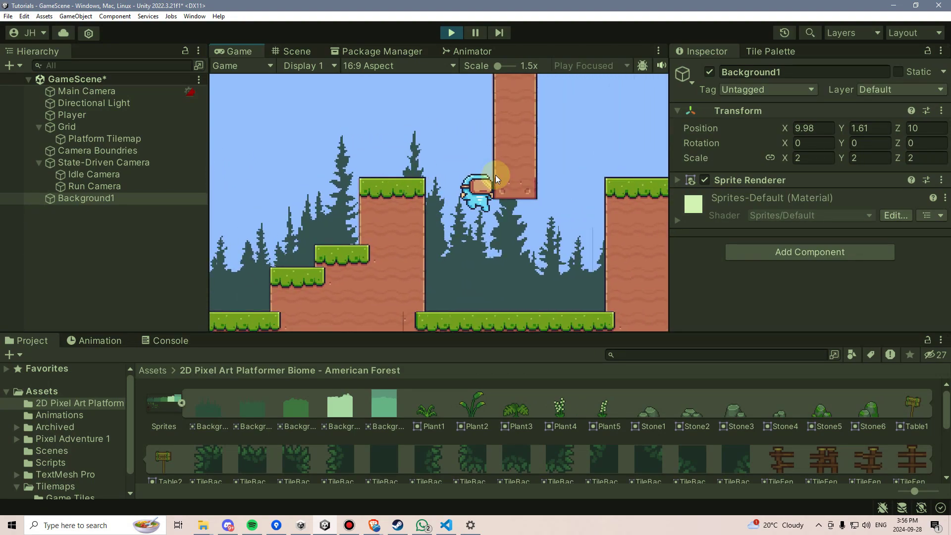
{"action": "key", "text": "Left"}
{"action": "key", "text": "space"}
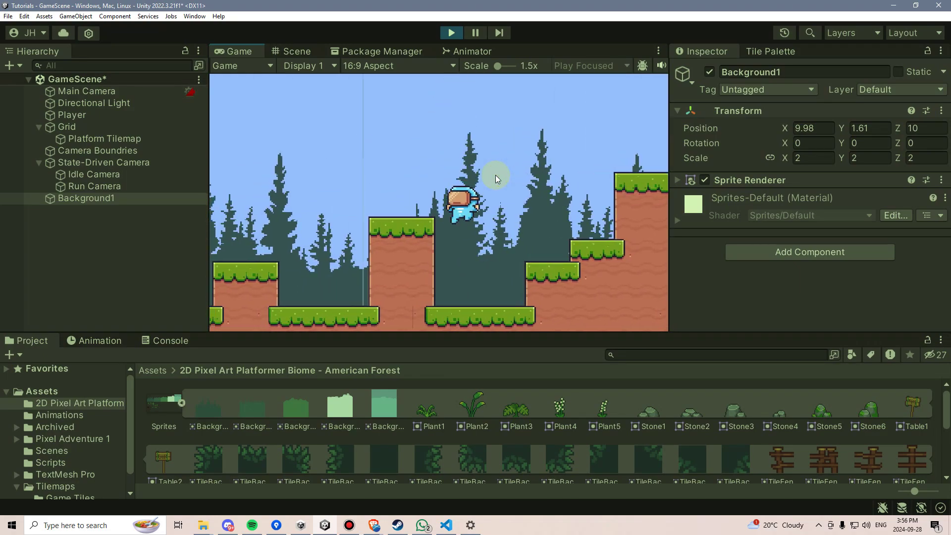
{"action": "key", "text": "Right"}
{"action": "key", "text": "space"}
{"action": "key", "text": "Left"}
{"action": "key", "text": "Right"}
{"action": "key", "text": "space"}
{"action": "key", "text": "Left"}
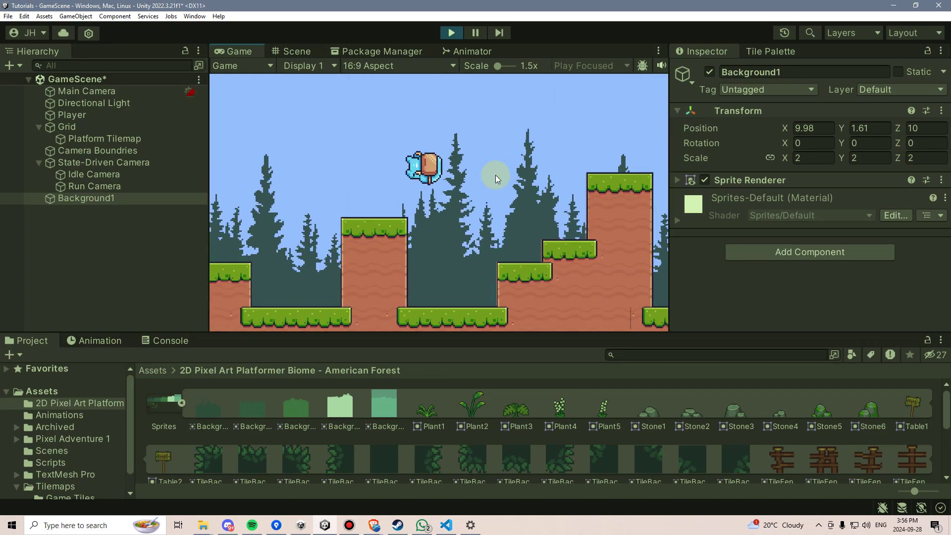
{"action": "key", "text": "Right"}
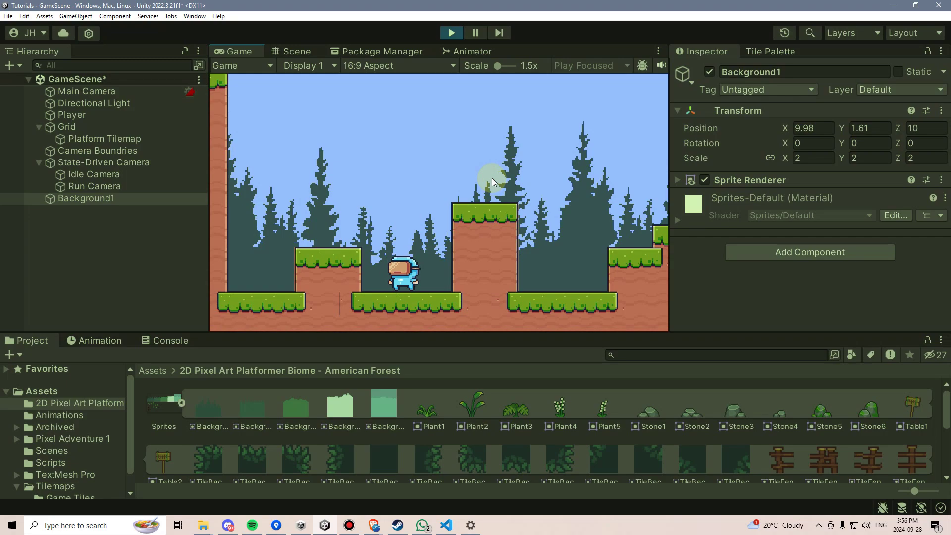
{"action": "key", "text": "ctrl+p"}
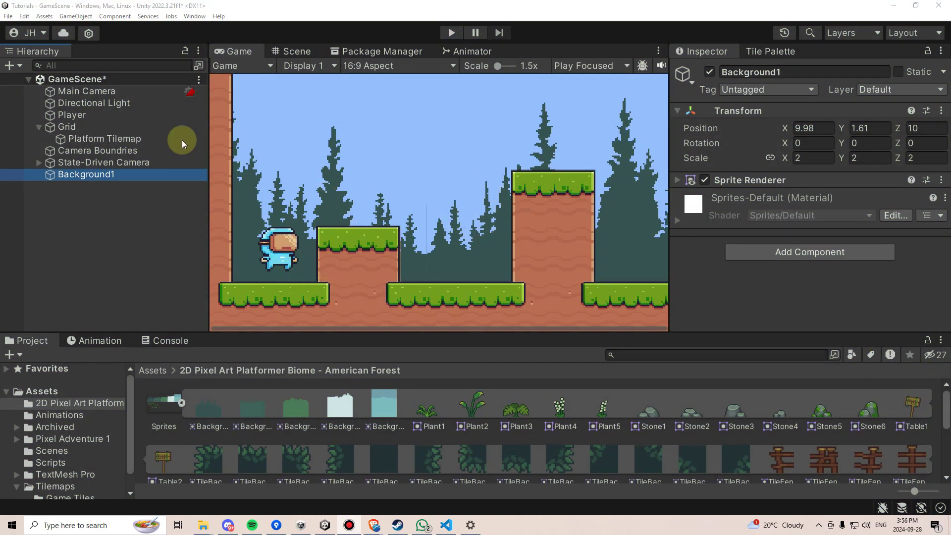
Create an empty game object in the scene named Backgrounds.
{"action": "left_click", "coordinate": [86, 202]}
{"action": "right_click", "coordinate": [89, 204]}
{"action": "left_click", "coordinate": [148, 332]}
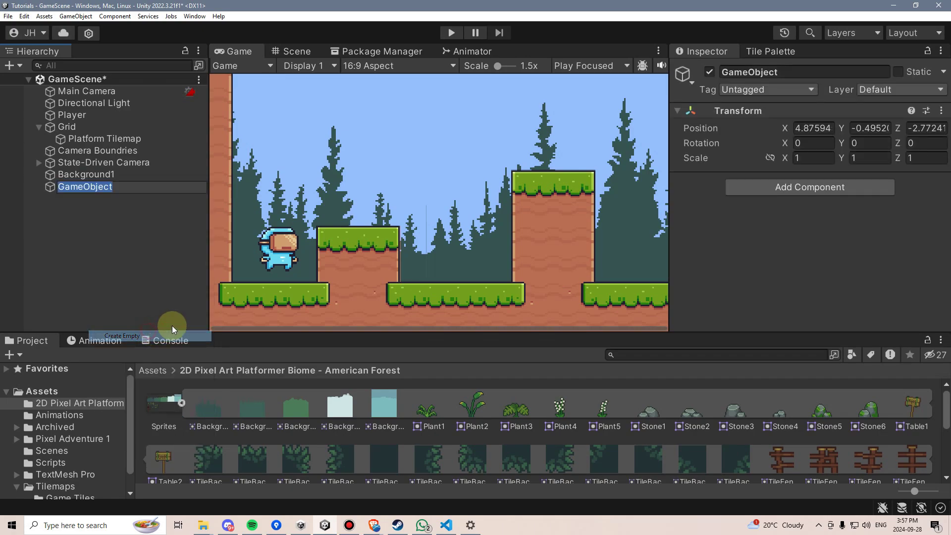
{"action": "type", "text": "Backgrounds"}
{"action": "key", "text": "Return"}
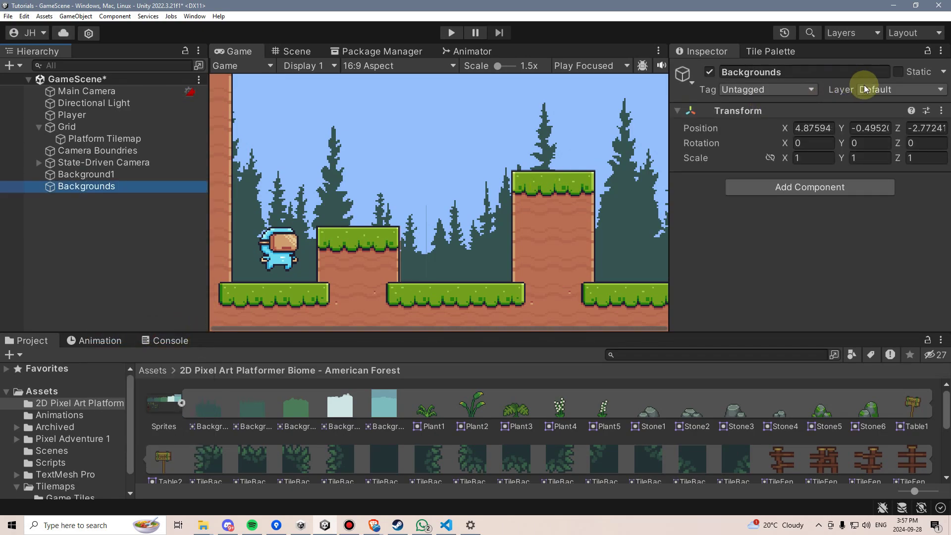
Reset the Backgrounds object's transform and make Background1 its child.
{"action": "left_click", "coordinate": [942, 111]}
{"action": "left_click", "coordinate": [865, 124]}
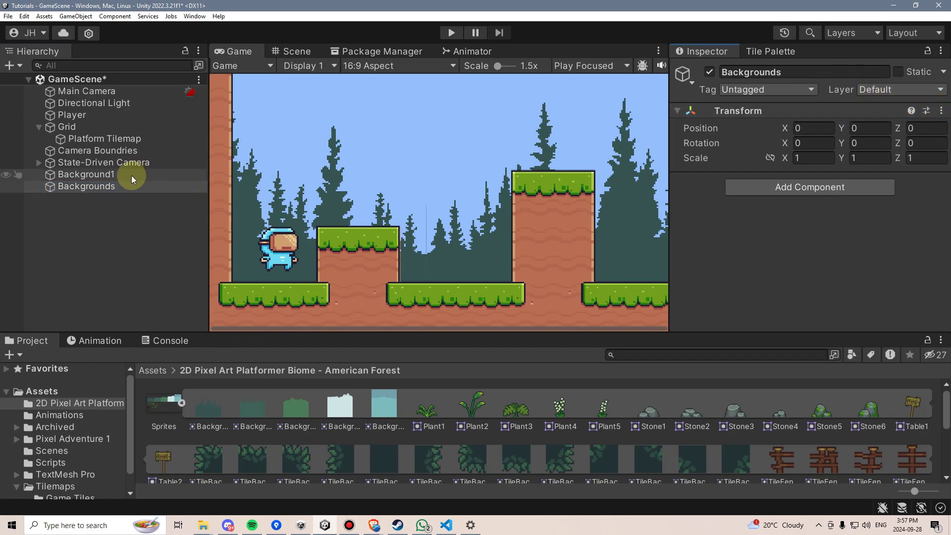
{"action": "left_click_drag", "start_coordinate": [131, 175], "coordinate": [139, 184]}
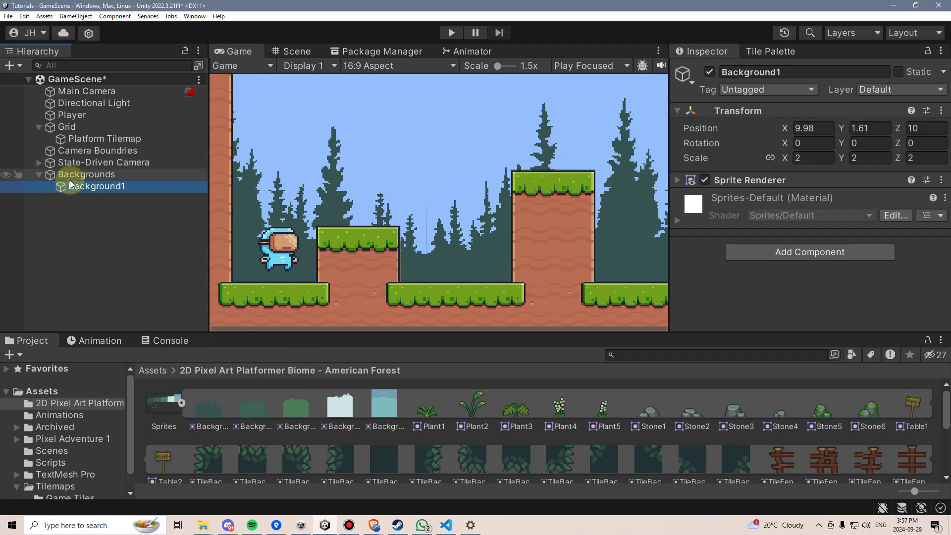
Duplicate Background1 and assign the Background2 sprite to the copy's Sprite Renderer.
{"action": "key", "text": "ctrl+d"}
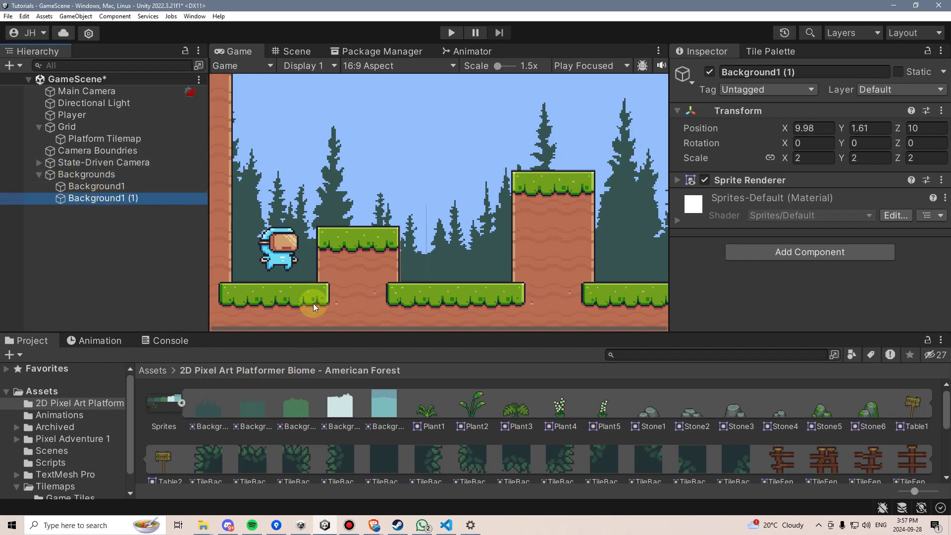
{"action": "left_click_drag", "start_coordinate": [253, 408], "coordinate": [744, 226]}
{"action": "left_click", "coordinate": [683, 181]}
{"action": "left_click_drag", "start_coordinate": [684, 183], "coordinate": [855, 194]}
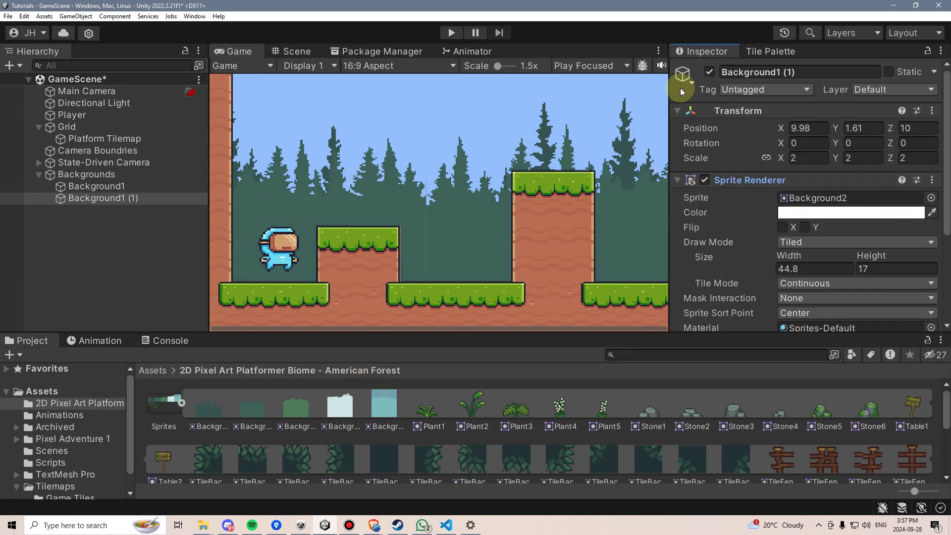
Move the duplicated background farther behind Background1 in the scene, to about 24.96 on Z.
{"action": "left_click", "coordinate": [314, 47]}
{"action": "right_click_drag", "start_coordinate": [540, 159], "coordinate": [583, 160]}
{"action": "left_click_drag", "start_coordinate": [583, 160], "coordinate": [664, 191], "text": "alt"}
{"action": "left_click_drag", "start_coordinate": [484, 202], "coordinate": [536, 165], "text": "alt"}
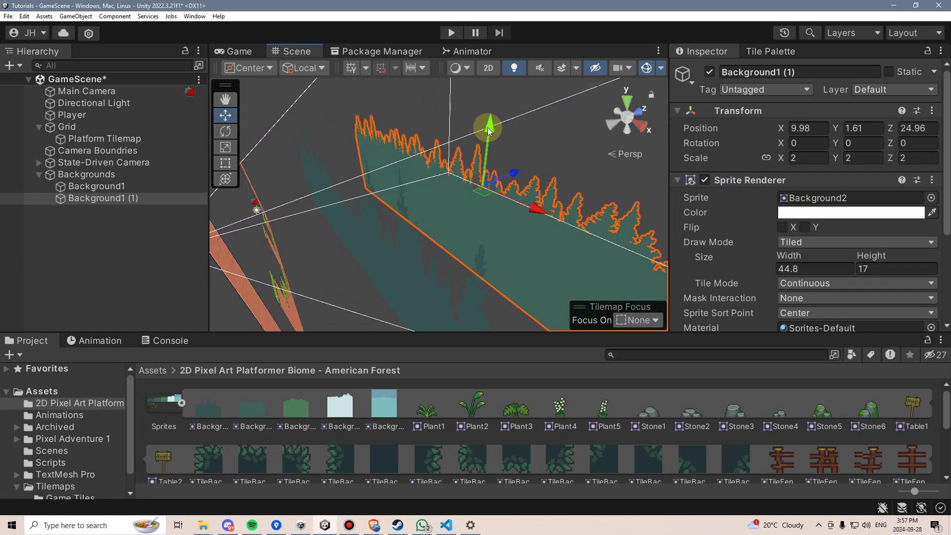
Raise the duplicated background to about 4.3 on Y and check it in the Game view.
{"action": "left_click_drag", "start_coordinate": [489, 131], "coordinate": [489, 106]}
{"action": "left_click", "coordinate": [240, 52]}
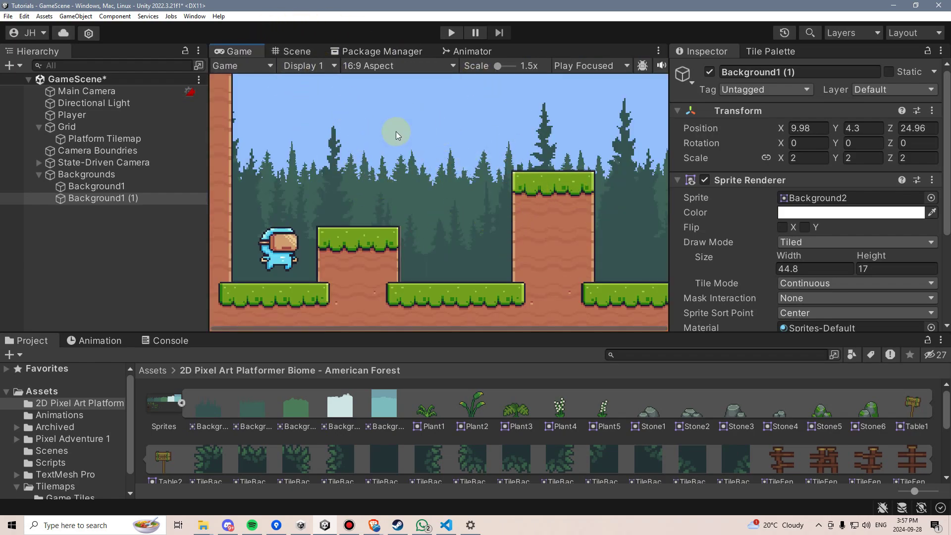
Playtest the level, running and jumping across the platforms to examine the parallax between the two tree layers.
{"action": "left_click", "coordinate": [457, 31]}
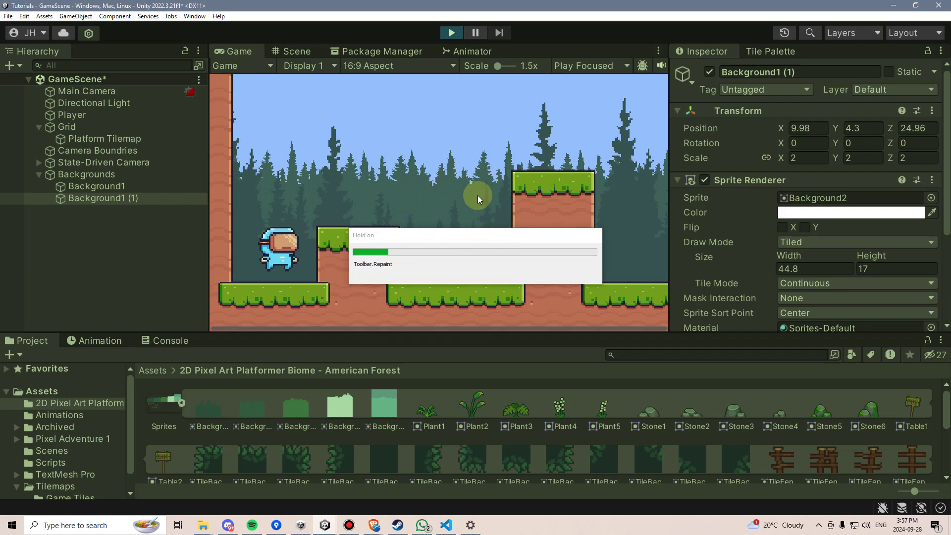
{"action": "key", "text": "d"}
{"action": "key", "text": "space"}
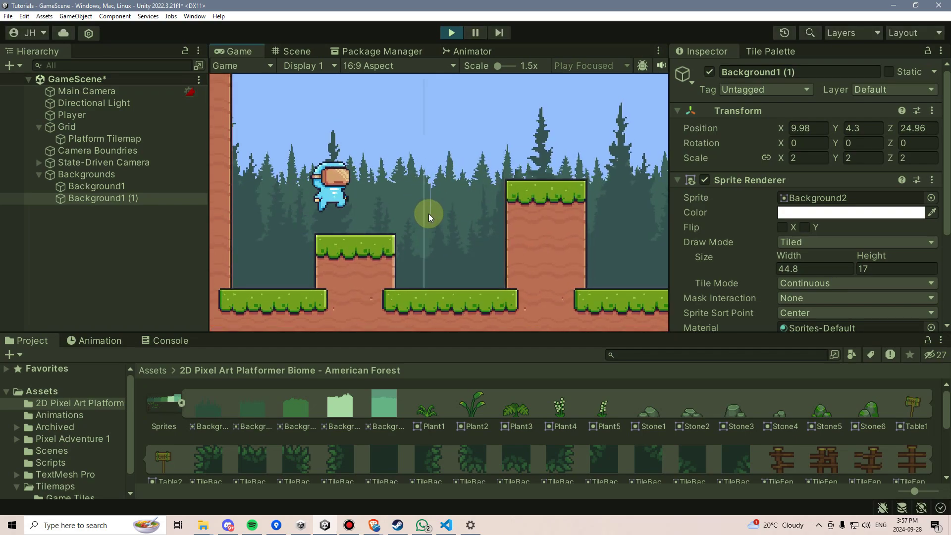
{"action": "key", "text": "space"}
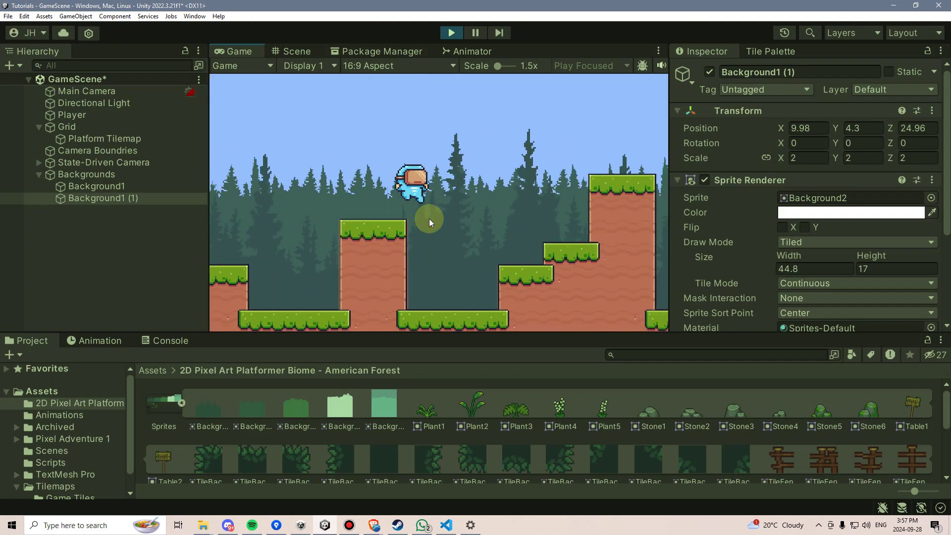
{"action": "key", "text": "space"}
{"action": "key", "text": "space"}
{"action": "key", "text": "space"}
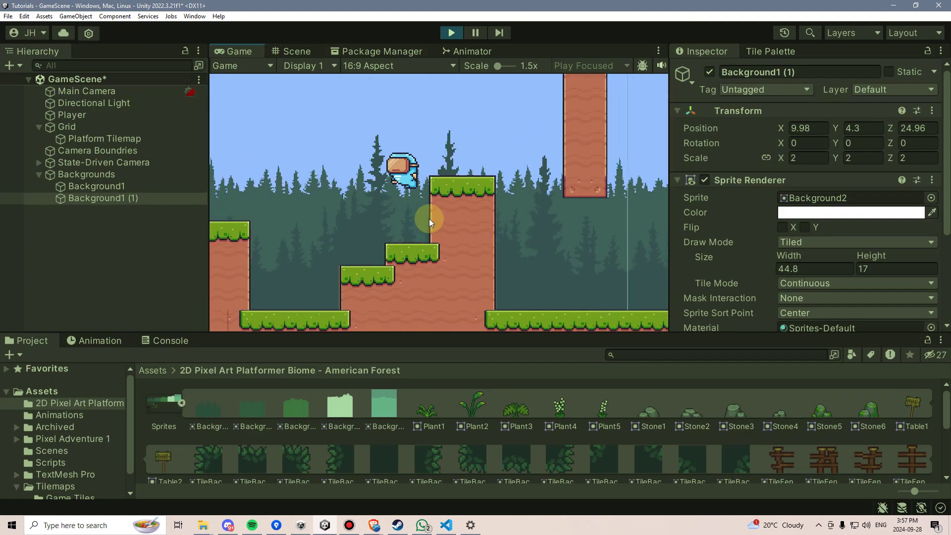
{"action": "key", "text": "space"}
{"action": "key", "text": "d"}
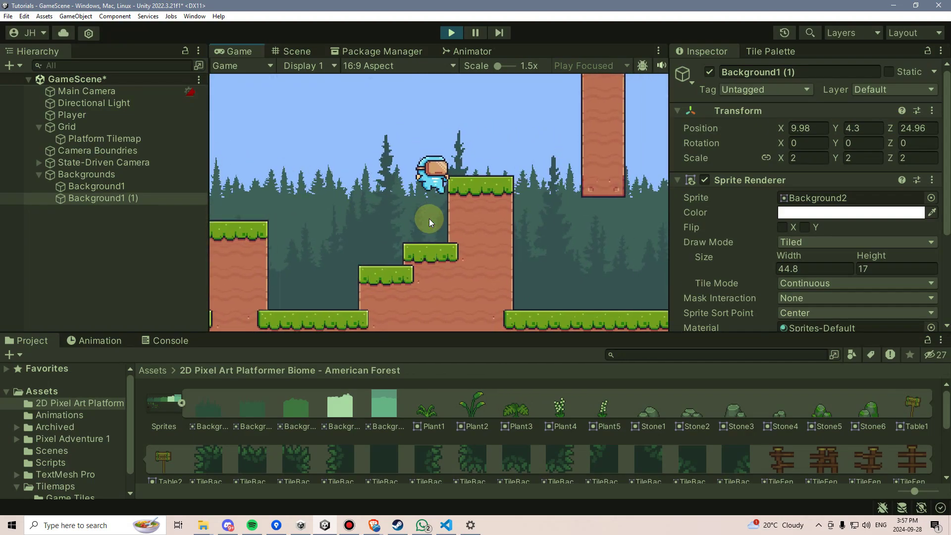
{"action": "key", "text": "space"}
{"action": "key", "text": "a"}
{"action": "key", "text": "Right"}
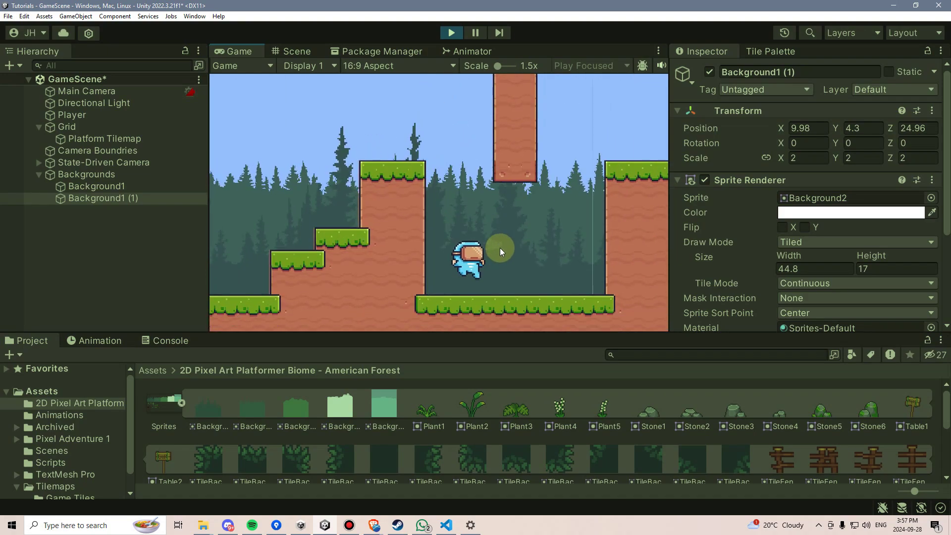
{"action": "key", "text": "d"}
{"action": "key", "text": "a"}
{"action": "key", "text": "d"}
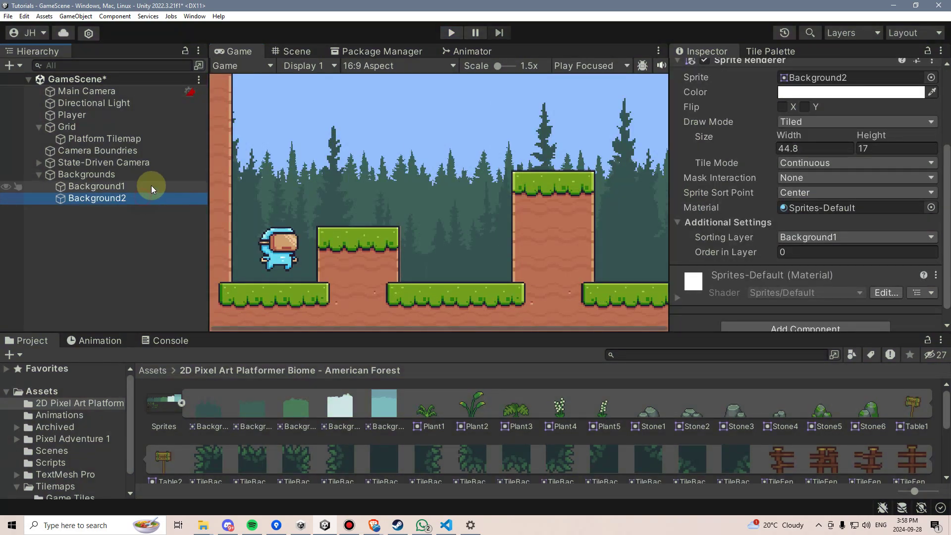
Rename the duplicated background Background2 and assign it to the Background2 sorting layer.
{"action": "left_click", "coordinate": [151, 186]}
{"action": "left_click", "coordinate": [150, 195]}
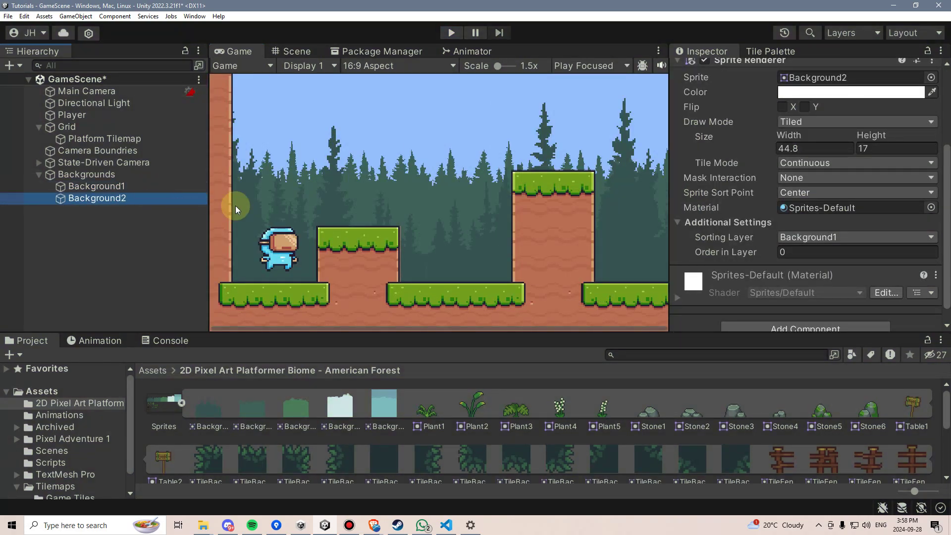
{"action": "left_click", "coordinate": [783, 239]}
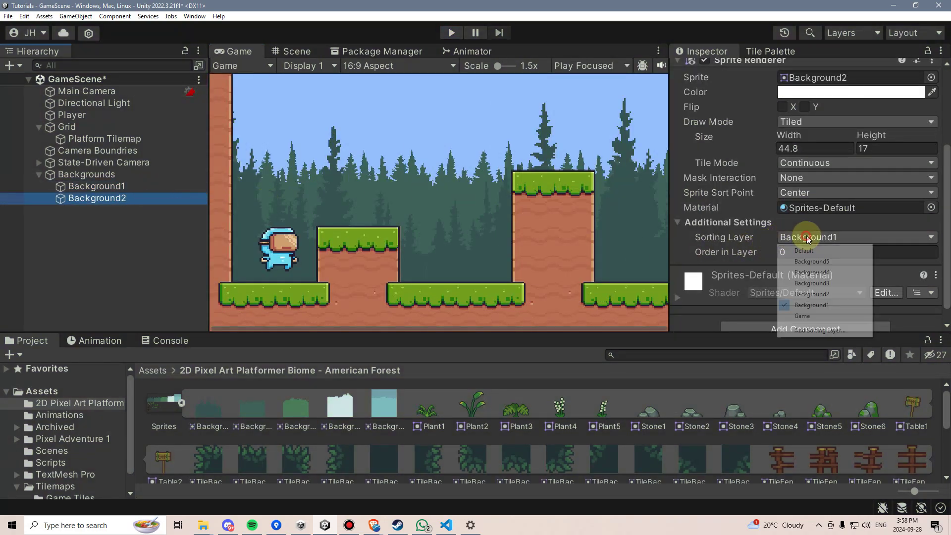
{"action": "left_click", "coordinate": [831, 296]}
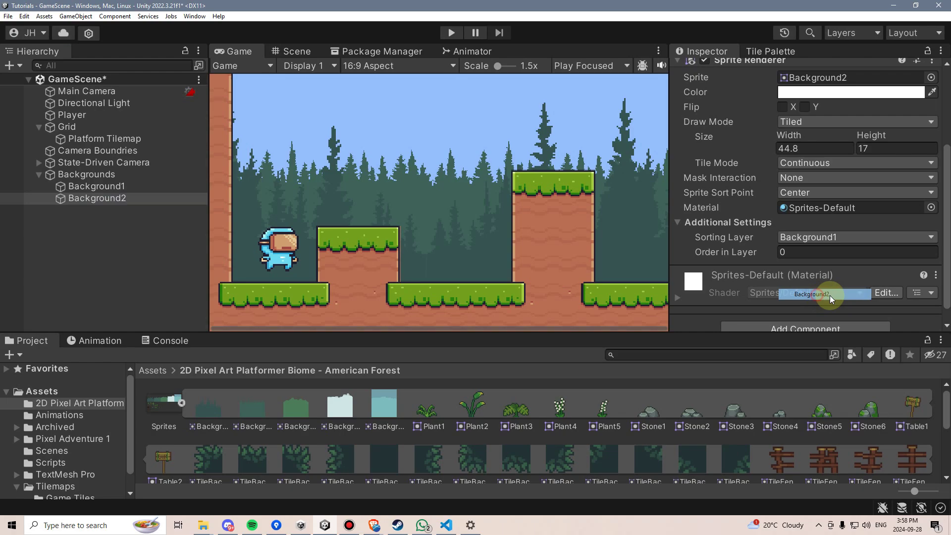
Duplicate the Background2 object three times.
{"action": "left_click", "coordinate": [142, 200]}
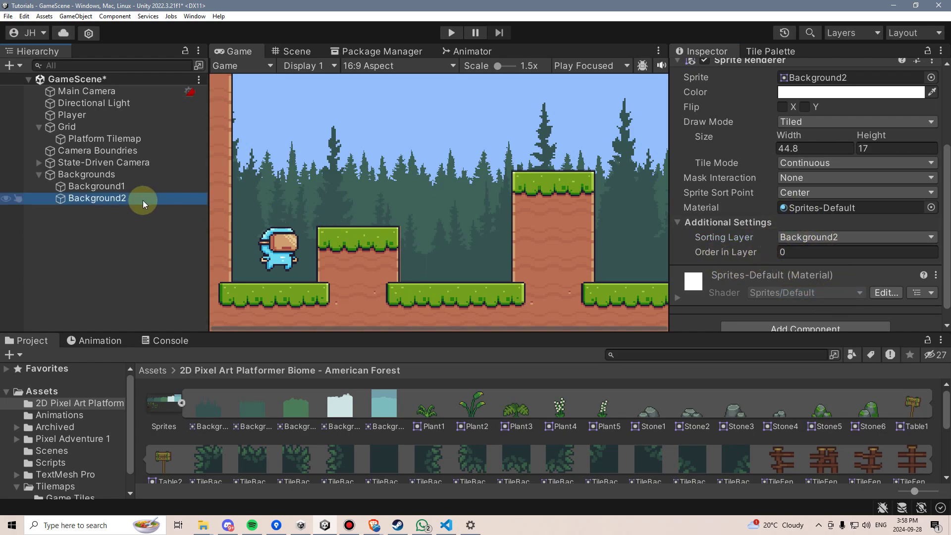
{"action": "key", "text": "ctrl+d"}
{"action": "key", "text": "ctrl+d"}
{"action": "key", "text": "ctrl+d"}
Assign the three new copies to the sorting layers Background3, Background4 and Background5, each matching its object name.
{"action": "left_click", "coordinate": [144, 210]}
{"action": "left_click", "coordinate": [837, 238]}
{"action": "left_click", "coordinate": [811, 283]}
{"action": "left_click", "coordinate": [99, 222]}
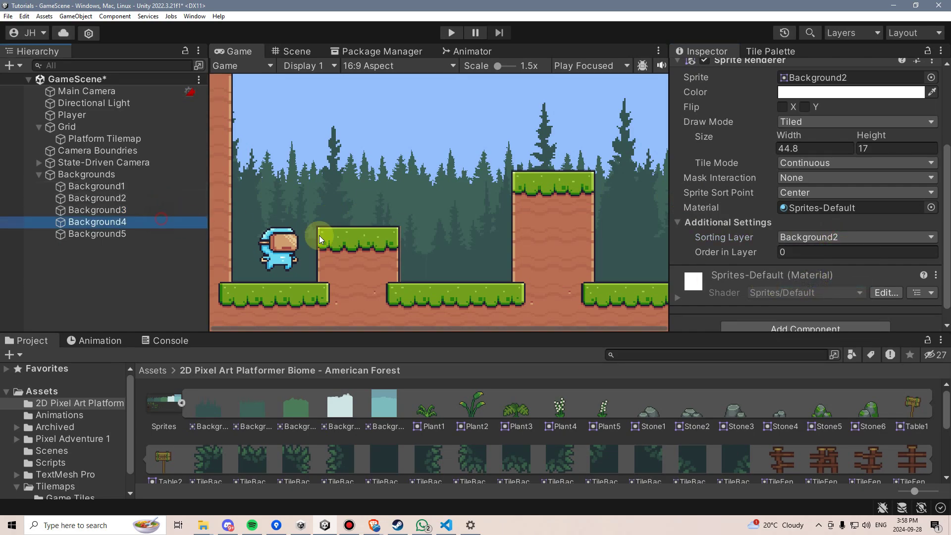
{"action": "left_click", "coordinate": [807, 236]}
{"action": "left_click", "coordinate": [812, 296]}
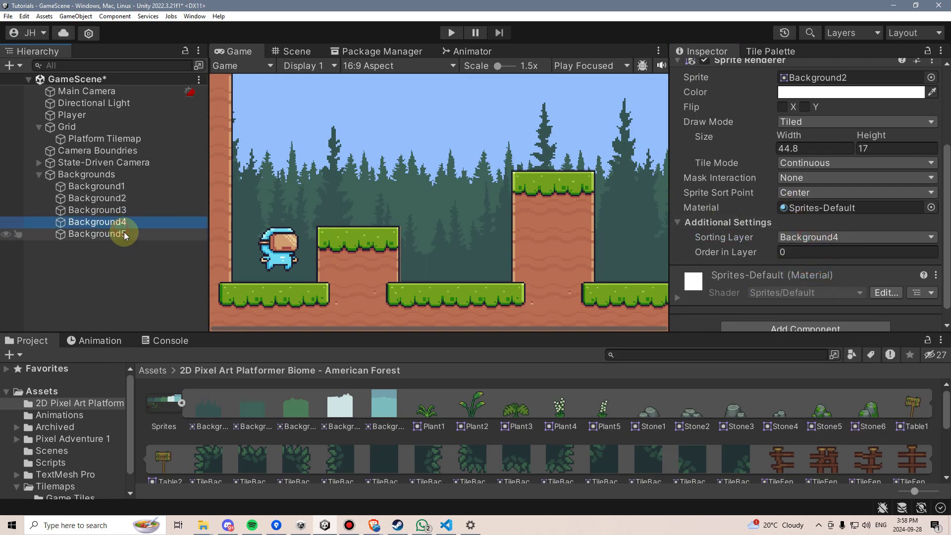
{"action": "left_click", "coordinate": [125, 236]}
{"action": "left_click", "coordinate": [799, 239]}
{"action": "left_click", "coordinate": [830, 263]}
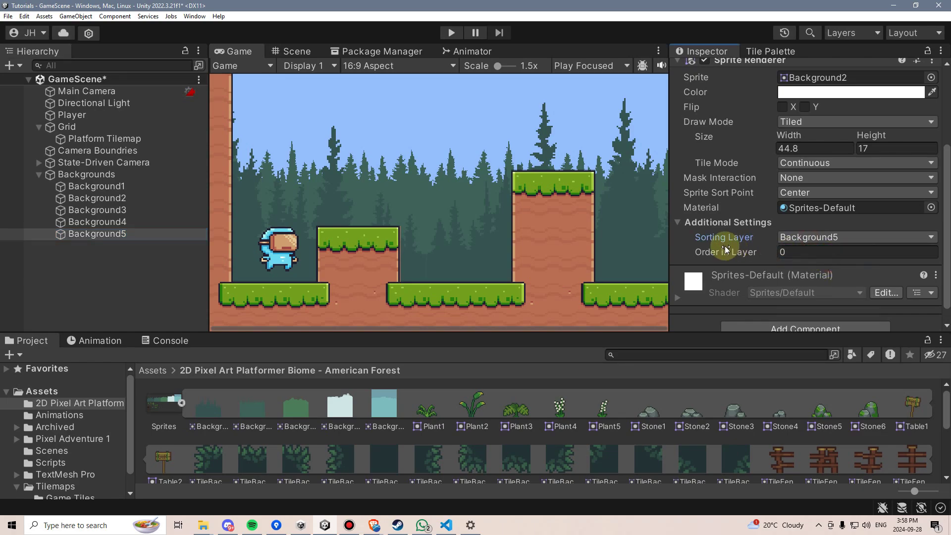
Assign the Background3 sprite to the Background3 object's Sprite Renderer.
{"action": "left_click", "coordinate": [141, 212]}
{"action": "scroll", "coordinate": [850, 219], "scroll_direction": "up", "scroll_amount": 3}
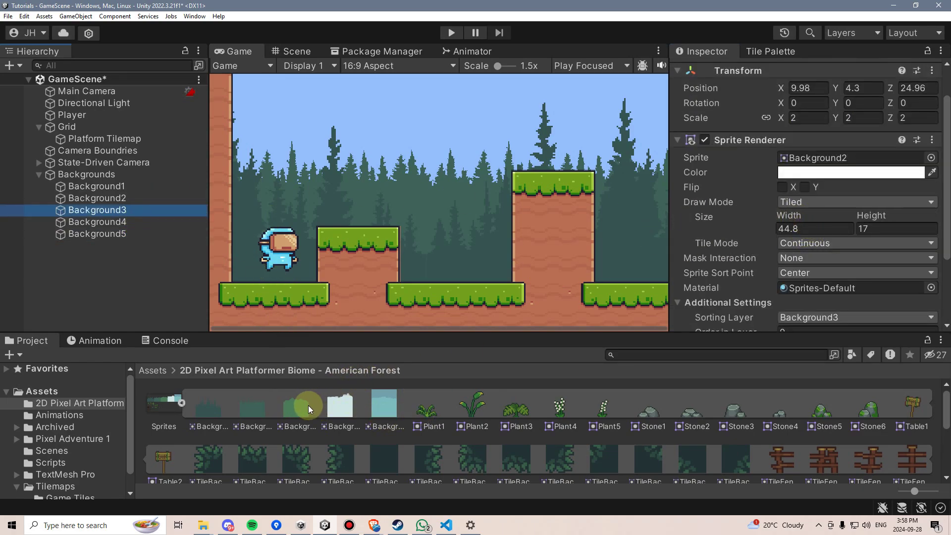
{"action": "left_click_drag", "start_coordinate": [308, 406], "coordinate": [847, 158]}
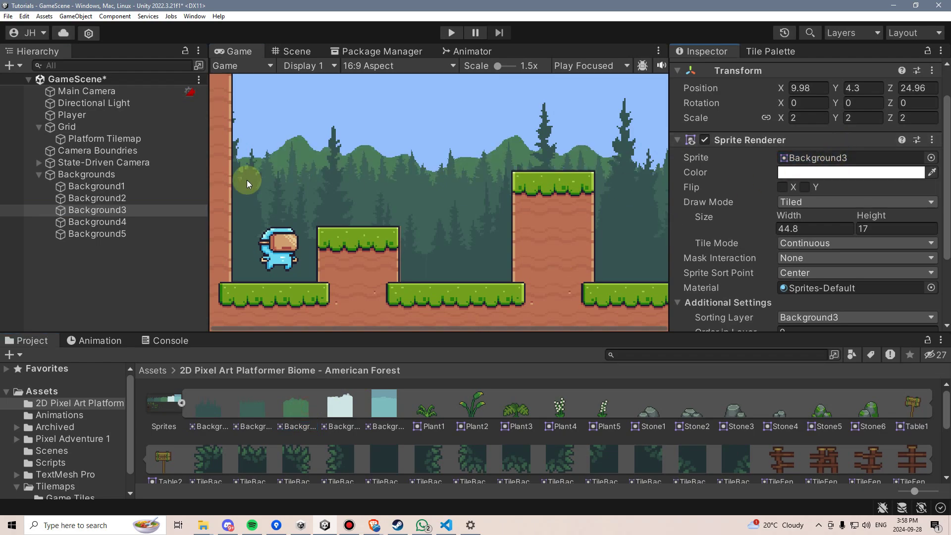
Assign the Background4 sprite to the Background4 object and replace it with the Background5 sprite.
{"action": "left_click", "coordinate": [152, 224]}
{"action": "left_click_drag", "start_coordinate": [341, 412], "coordinate": [850, 157]}
{"action": "left_click_drag", "start_coordinate": [391, 407], "coordinate": [867, 155]}
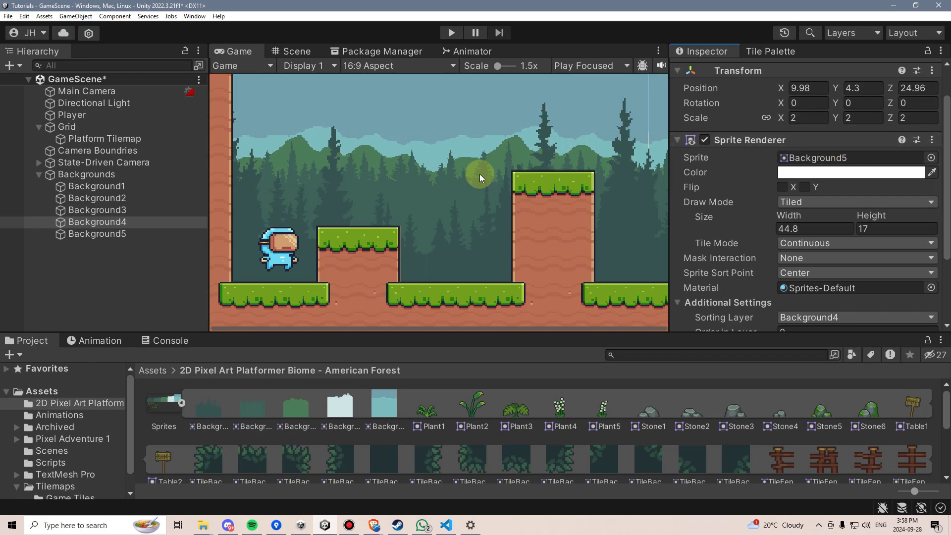
Move Background3 back to about 43.6 on Z and raise it to about 6 on Y in the scene.
{"action": "left_click", "coordinate": [293, 52]}
{"action": "left_click", "coordinate": [145, 208]}
{"action": "left_click_drag", "start_coordinate": [477, 192], "coordinate": [567, 166], "text": "alt"}
{"action": "left_click_drag", "start_coordinate": [537, 100], "coordinate": [538, 90]}
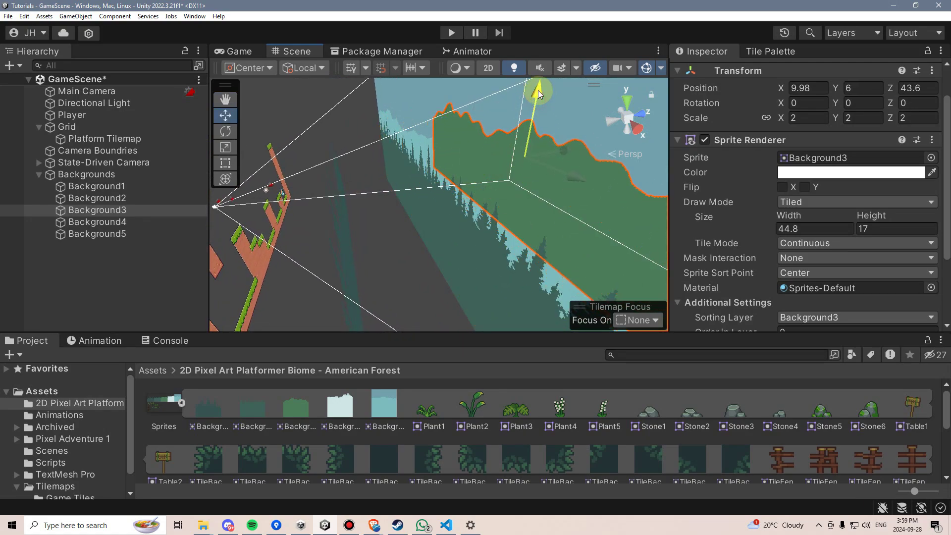
Move the Background4 layer farther back in the scene, behind Background3.
{"action": "left_click", "coordinate": [118, 221]}
{"action": "left_click_drag", "start_coordinate": [352, 193], "coordinate": [336, 198], "text": "alt"}
{"action": "key", "text": "d"}
{"action": "right_click_drag", "start_coordinate": [336, 198], "coordinate": [331, 198]}
{"action": "left_click_drag", "start_coordinate": [416, 176], "coordinate": [625, 149]}
{"action": "right_click_drag", "start_coordinate": [446, 169], "coordinate": [386, 163]}
{"action": "key", "text": "d"}
Move the farthest background layer deeper into the scene and readjust Background4's position.
{"action": "left_click", "coordinate": [331, 151]}
{"action": "left_click_drag", "start_coordinate": [331, 151], "coordinate": [620, 148]}
{"action": "right_click_drag", "start_coordinate": [446, 208], "coordinate": [379, 303]}
{"action": "key", "text": "ctrl+z"}
{"action": "right_click_drag", "start_coordinate": [545, 198], "coordinate": [446, 208]}
{"action": "left_click", "coordinate": [97, 222]}
{"action": "left_click_drag", "start_coordinate": [577, 170], "coordinate": [545, 173]}
Adjust Background3's Y position while checking the result in the Game view.
{"action": "left_click", "coordinate": [244, 51]}
{"action": "left_click", "coordinate": [114, 210]}
{"action": "left_click_drag", "start_coordinate": [836, 87], "coordinate": [433, 107]}
Set the Background5 object's X scale to 5.
{"action": "left_click", "coordinate": [114, 222]}
{"action": "left_click", "coordinate": [119, 233]}
{"action": "left_click", "coordinate": [812, 118]}
{"action": "type", "text": "5"}
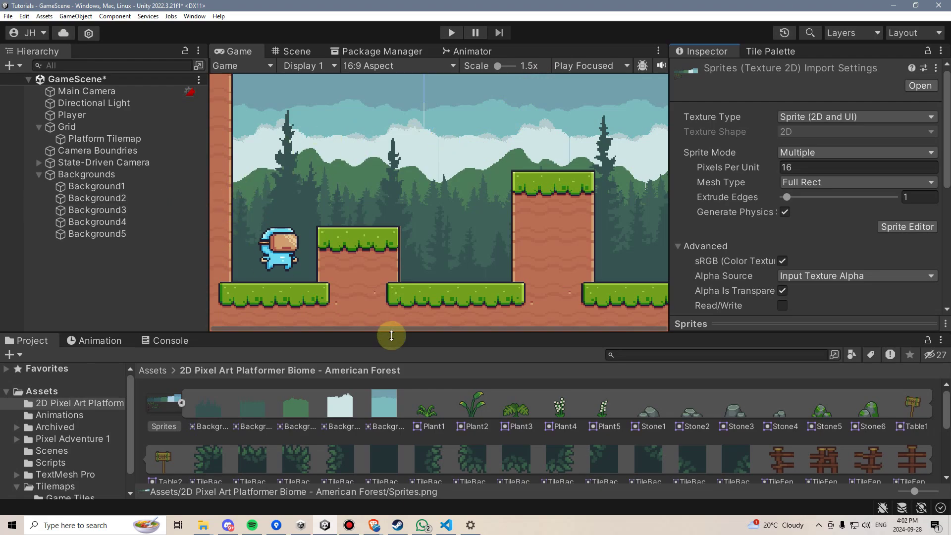
In the Sprite Editor for the Sprites texture, trim the Background4 slice's left edge to X 769 and width 255.
{"action": "left_click", "coordinate": [896, 226]}
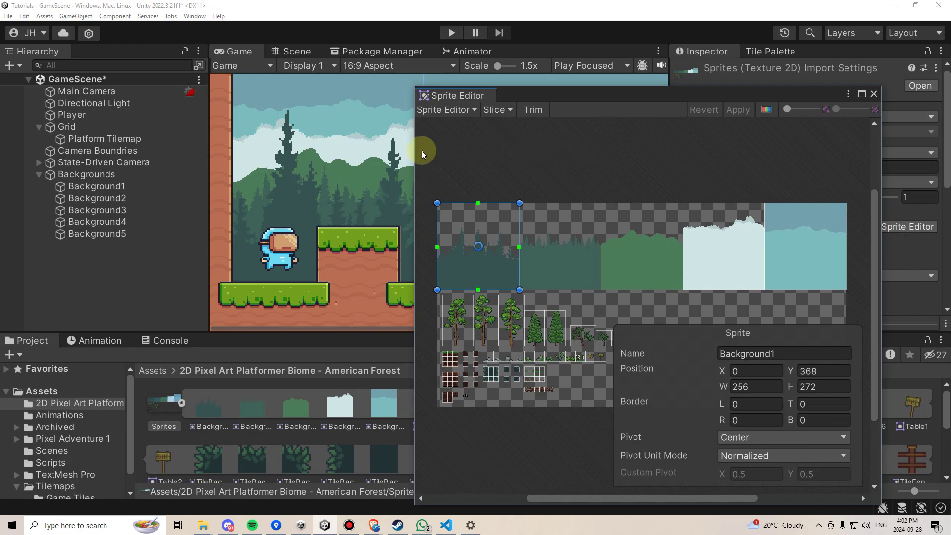
{"action": "left_click_drag", "start_coordinate": [534, 100], "coordinate": [595, 92]}
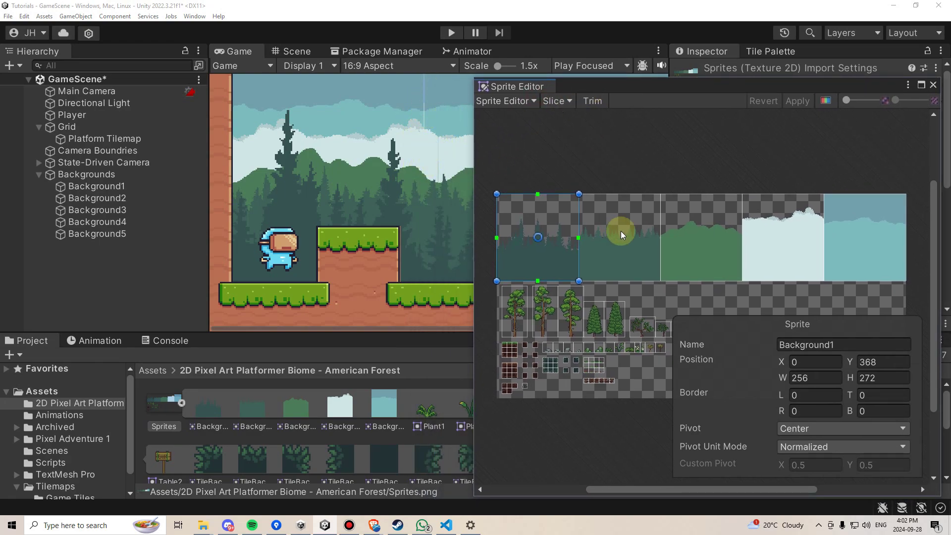
{"action": "scroll", "coordinate": [762, 231], "scroll_direction": "up", "scroll_amount": 5}
{"action": "left_click", "coordinate": [776, 239]}
{"action": "middle_click_drag", "start_coordinate": [741, 231], "coordinate": [655, 230]}
{"action": "scroll", "coordinate": [650, 216], "scroll_direction": "up", "scroll_amount": 4}
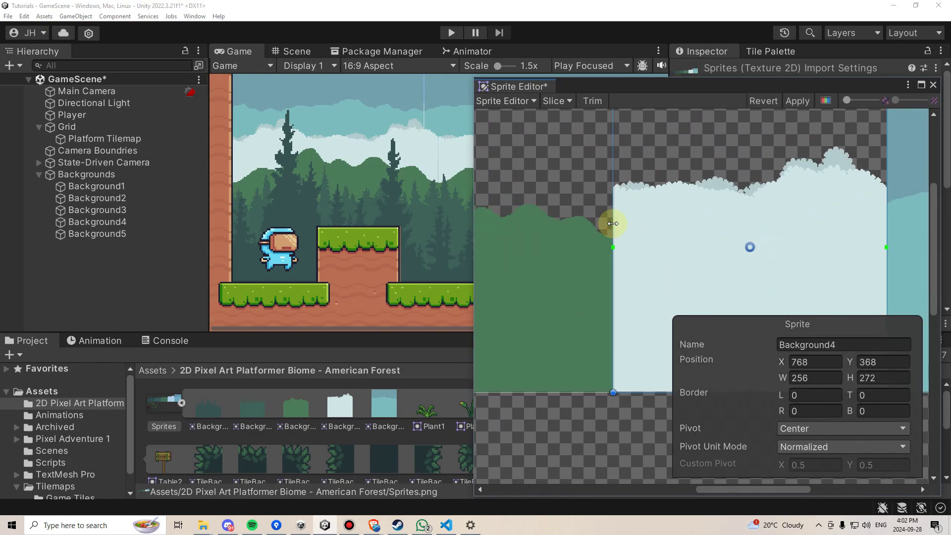
{"action": "scroll", "coordinate": [622, 224], "scroll_direction": "up", "scroll_amount": 3}
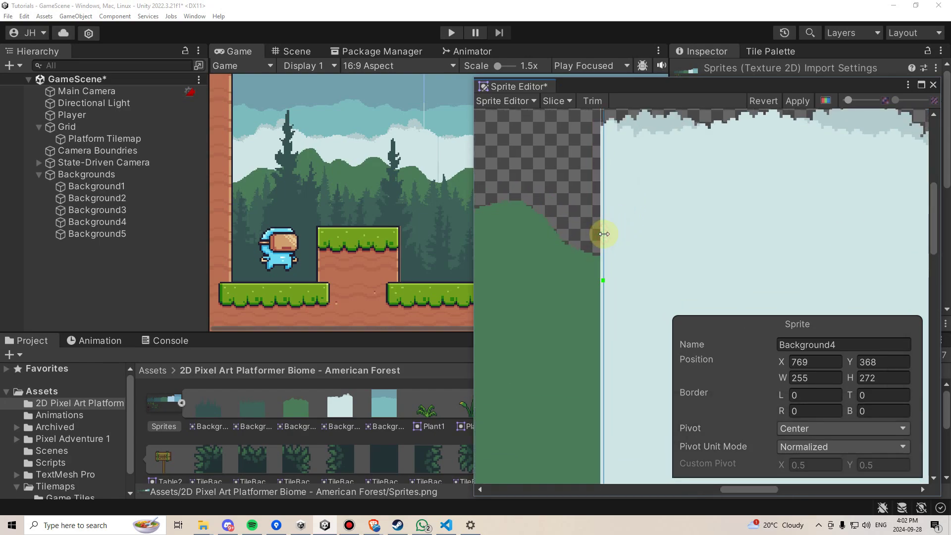
{"action": "middle_click_drag", "start_coordinate": [762, 234], "coordinate": [439, 221]}
{"action": "middle_click_drag", "start_coordinate": [651, 228], "coordinate": [499, 229]}
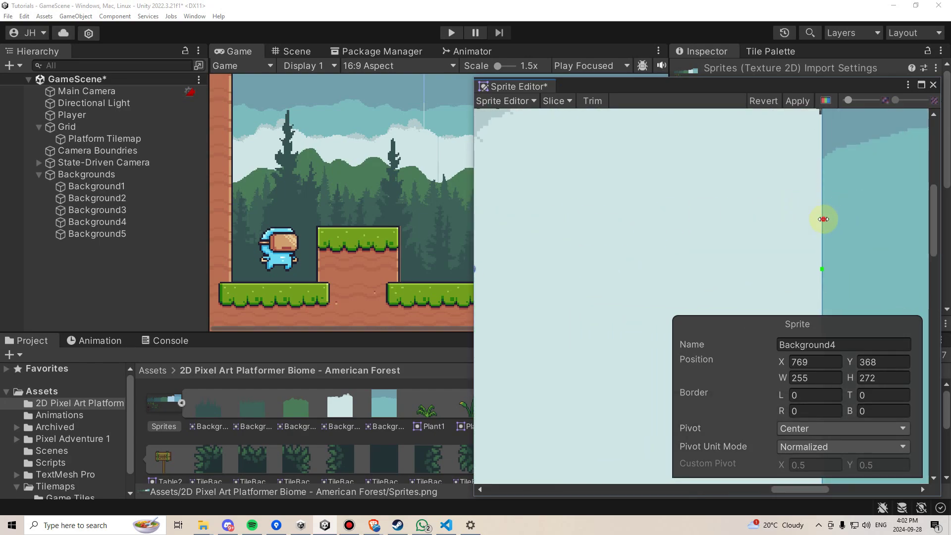
Trim both sides of the Background5 slice to X 1025 and width 254.
{"action": "left_click", "coordinate": [852, 221]}
{"action": "middle_click_drag", "start_coordinate": [852, 221], "coordinate": [576, 220]}
{"action": "left_click_drag", "start_coordinate": [576, 221], "coordinate": [579, 219]}
{"action": "scroll", "coordinate": [600, 207], "scroll_direction": "down", "scroll_amount": 2}
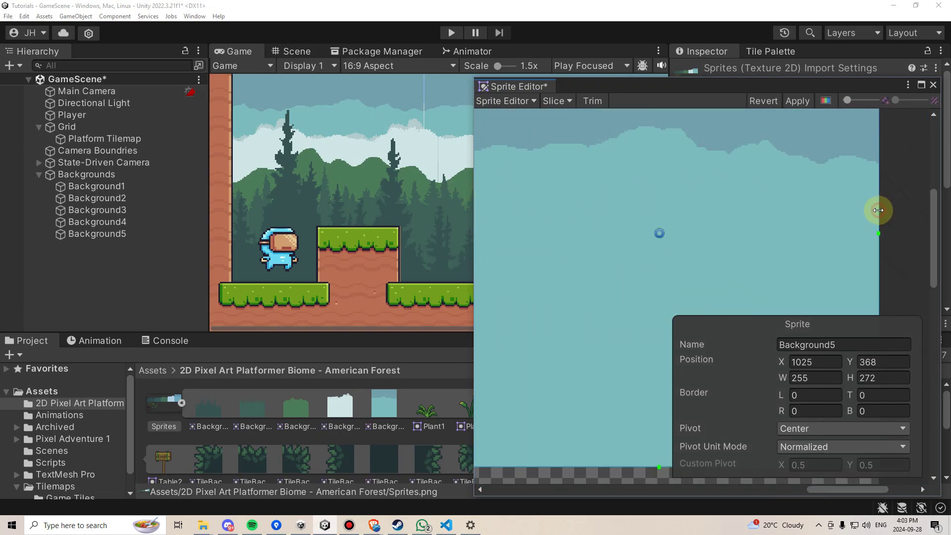
{"action": "left_click_drag", "start_coordinate": [879, 210], "coordinate": [876, 209]}
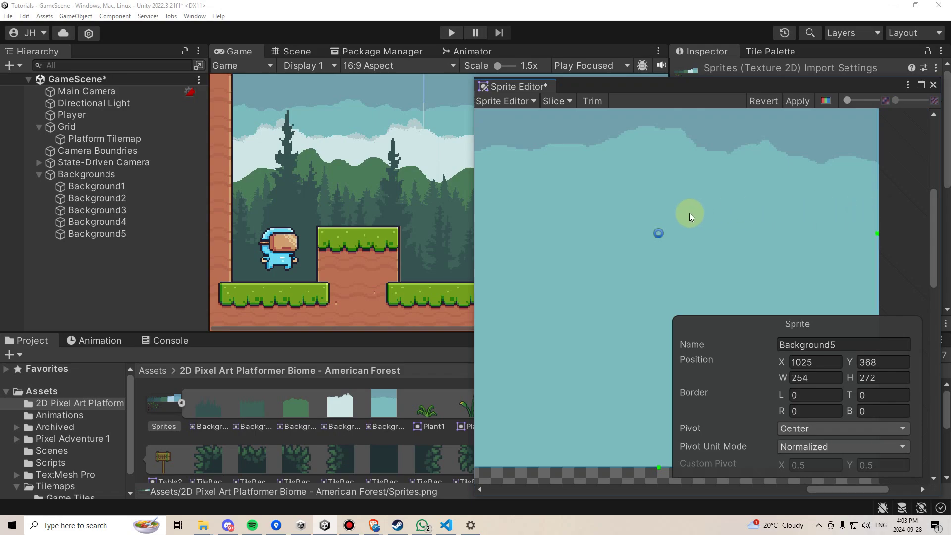
Trim both sides of the Background3 slice to X 513 and width 254.
{"action": "middle_click_drag", "start_coordinate": [520, 223], "coordinate": [937, 196]}
{"action": "scroll", "coordinate": [636, 213], "scroll_direction": "down", "scroll_amount": 3}
{"action": "middle_click_drag", "start_coordinate": [479, 213], "coordinate": [727, 198]}
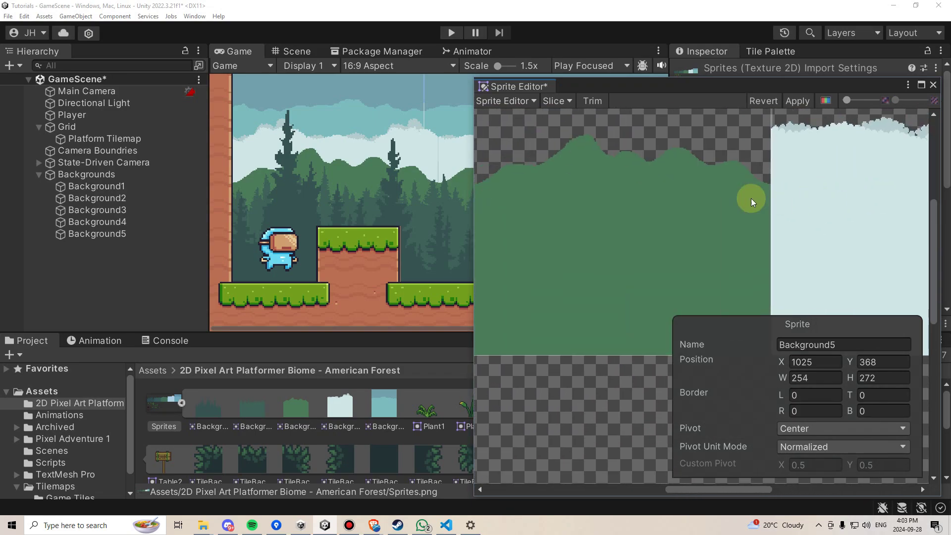
{"action": "middle_click_drag", "start_coordinate": [607, 207], "coordinate": [659, 207]}
{"action": "left_click", "coordinate": [659, 207]}
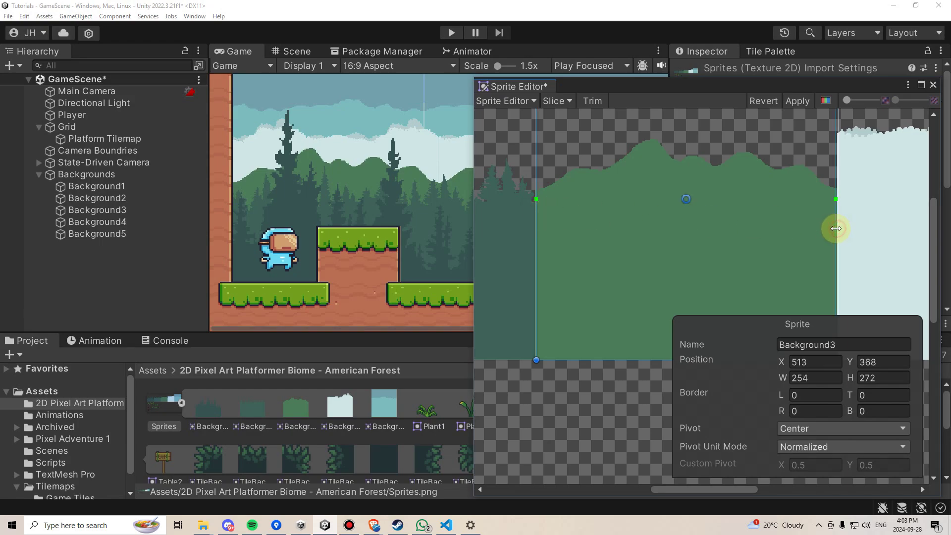
Trim the Background2 slice's right edge to a width of 255.
{"action": "middle_click_drag", "start_coordinate": [695, 229], "coordinate": [853, 232]}
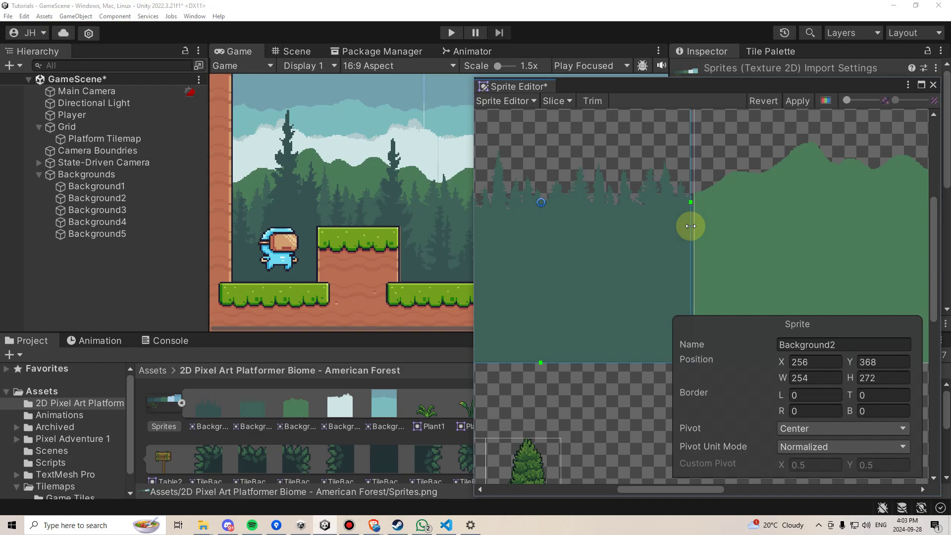
{"action": "scroll", "coordinate": [501, 221], "scroll_direction": "left", "scroll_amount": 3}
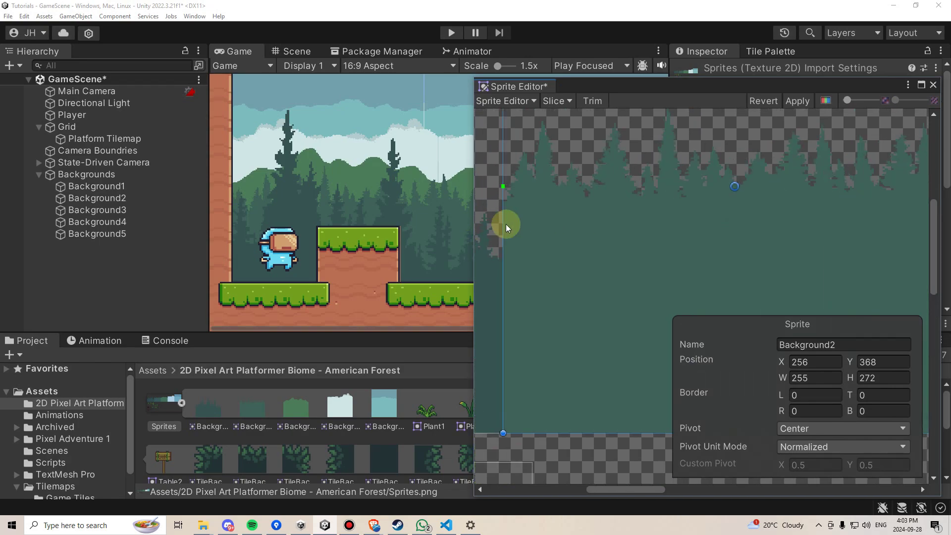
{"action": "scroll", "coordinate": [741, 179], "scroll_direction": "left", "scroll_amount": 2}
Trim the Background1 slice to X 1 and width 255, and apply the slice changes to the texture.
{"action": "left_click", "coordinate": [744, 229]}
{"action": "scroll", "coordinate": [588, 226], "scroll_direction": "left", "scroll_amount": 3}
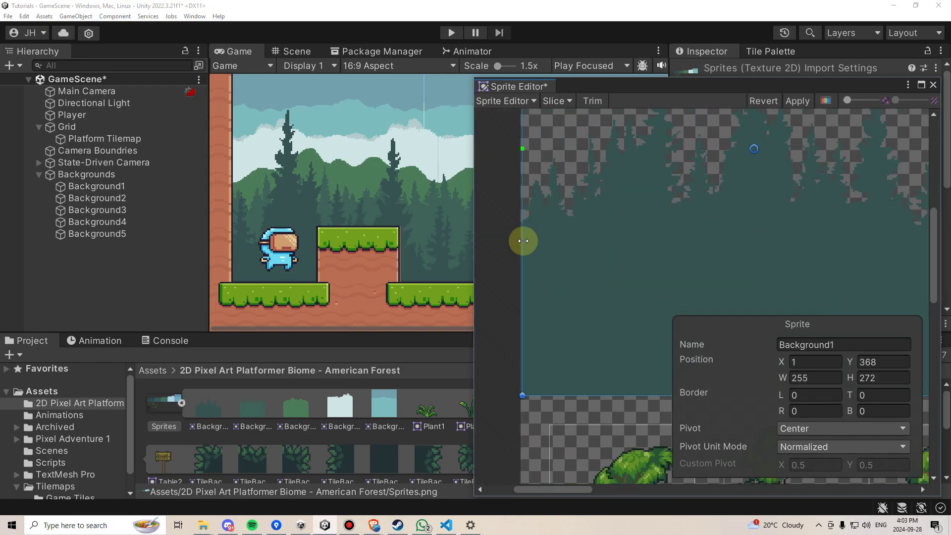
{"action": "left_click", "coordinate": [798, 101]}
{"action": "left_click", "coordinate": [933, 85]}
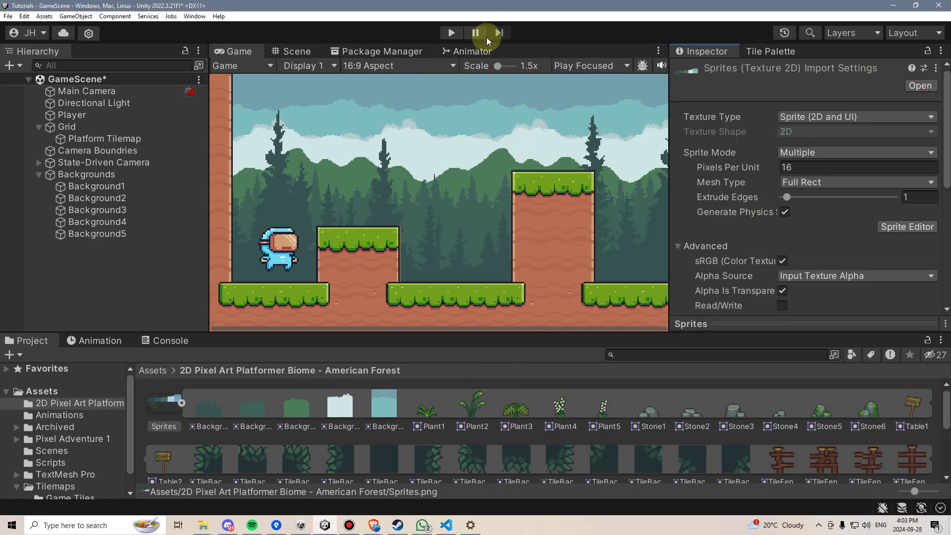
Playtest the level again to examine the five background layers for seam lines while running and jumping.
{"action": "left_click", "coordinate": [457, 31]}
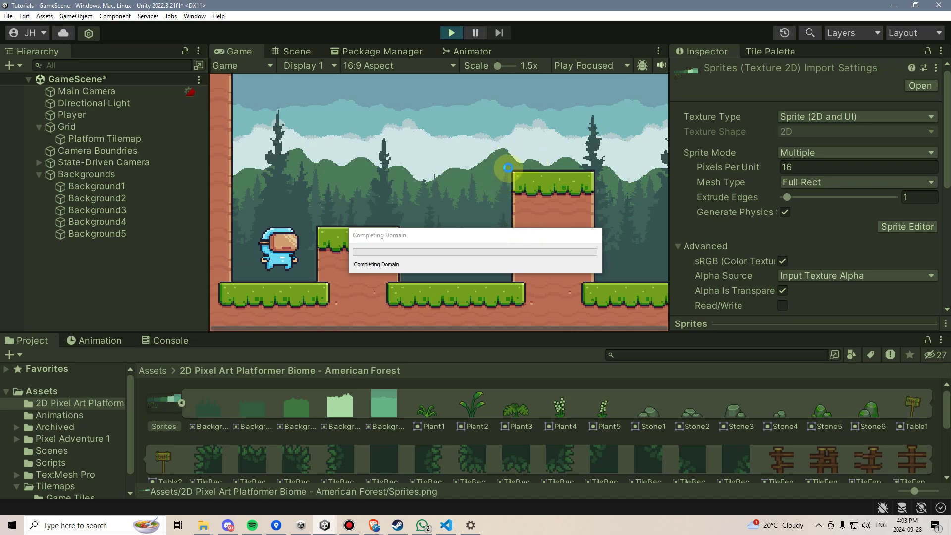
{"action": "key", "text": "d"}
{"action": "key", "text": "space"}
{"action": "key", "text": "space"}
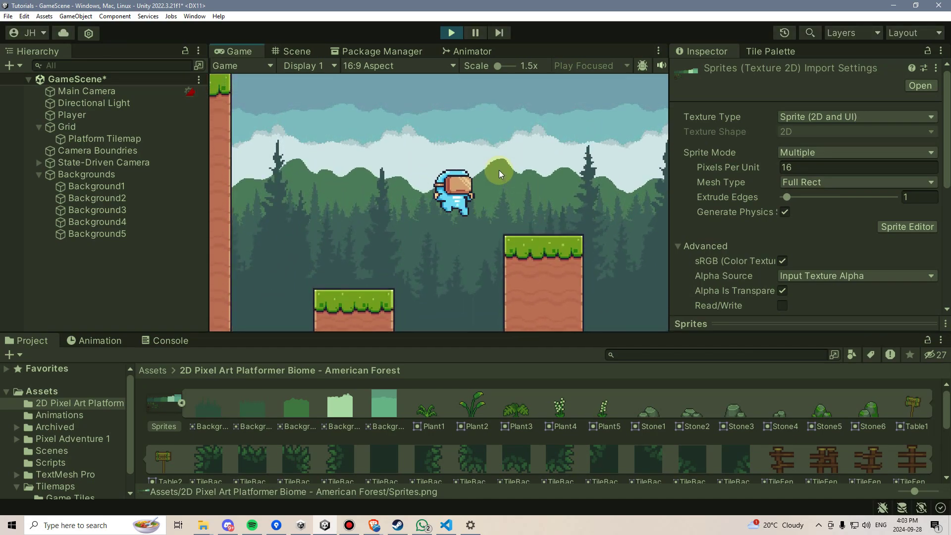
{"action": "key", "text": "space"}
{"action": "key", "text": "d"}
{"action": "key", "text": "space"}
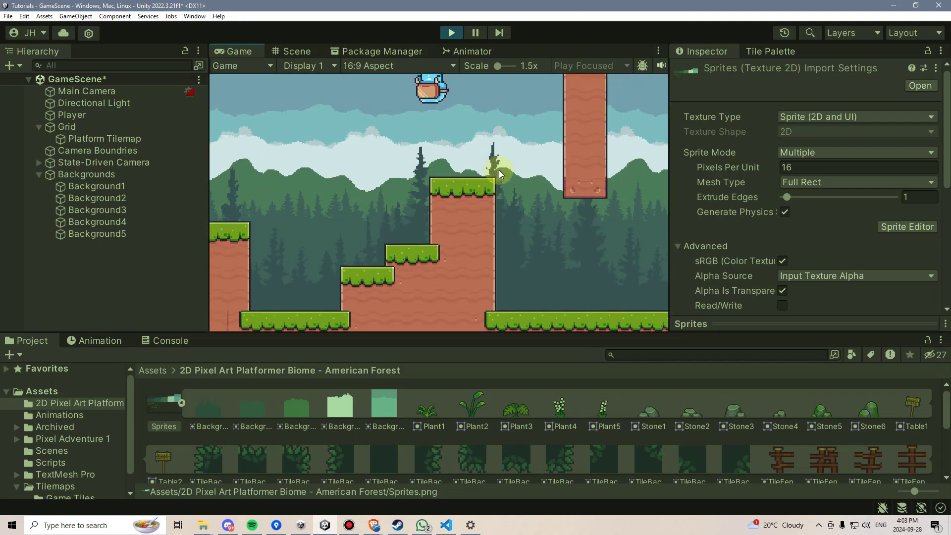
{"action": "key", "text": "d"}
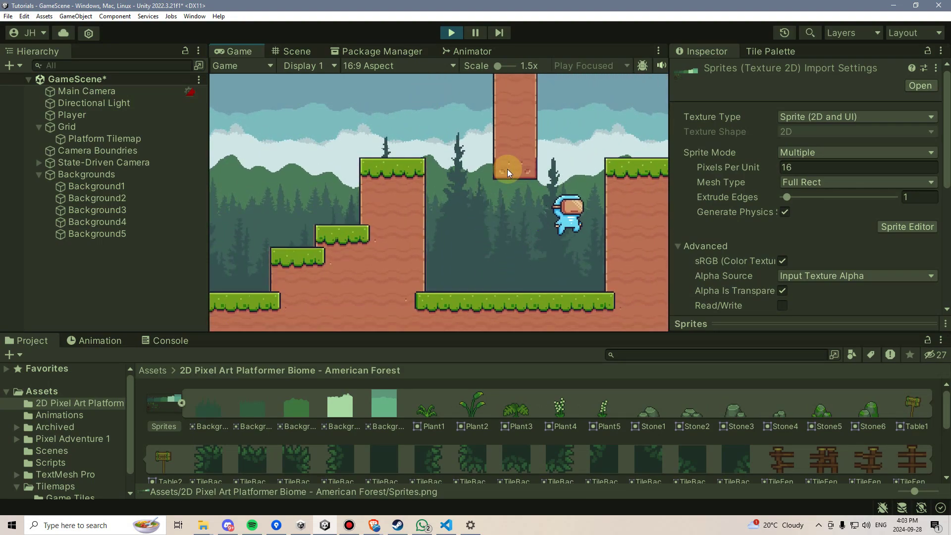
{"action": "key", "text": "space"}
{"action": "key", "text": "d"}
{"action": "key", "text": "a"}
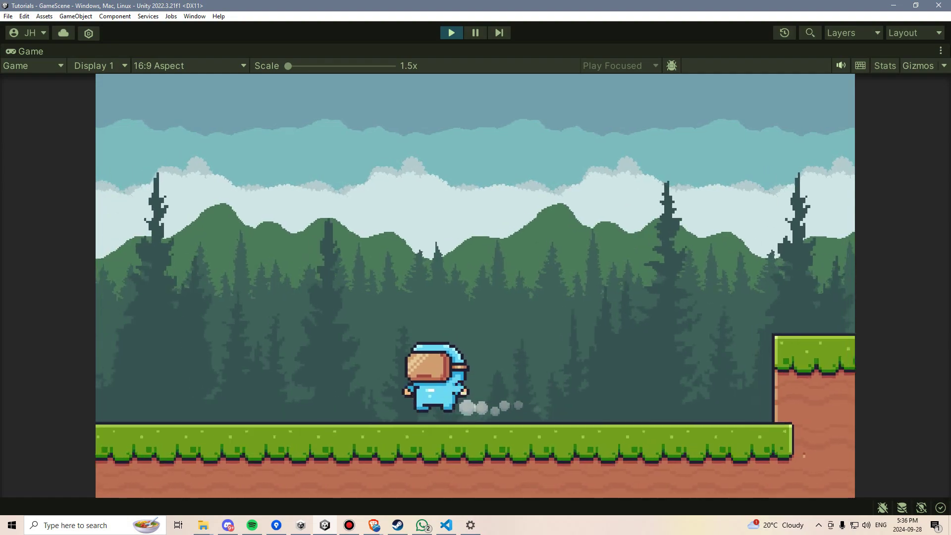
Run and jump back and forth in the maximized Game view to examine the finished parallax effect.
{"action": "key", "text": "d"}
{"action": "key", "text": "a"}
{"action": "key", "text": "d"}
{"action": "key", "text": "space"}
{"action": "key", "text": "a"}
{"action": "key", "text": "space"}
{"action": "key", "text": "a"}
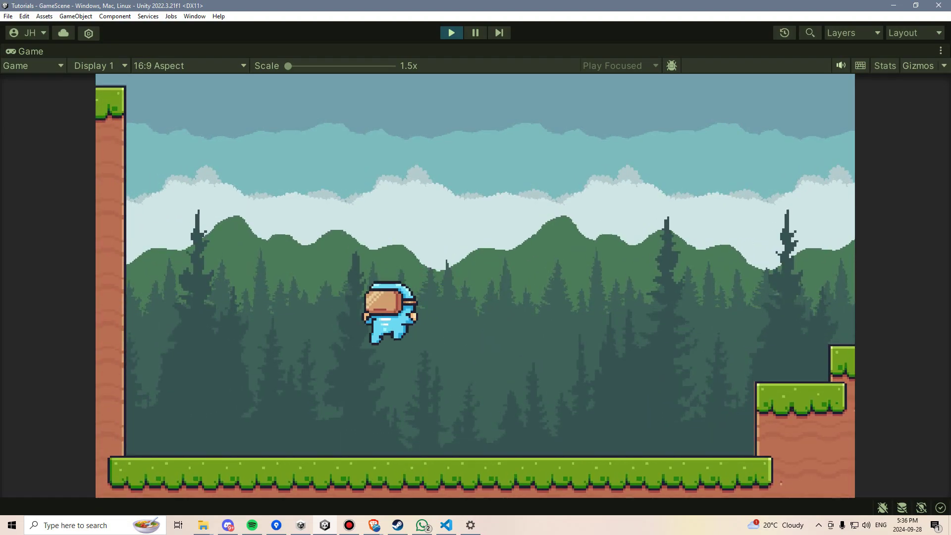
{"action": "key", "text": "d"}
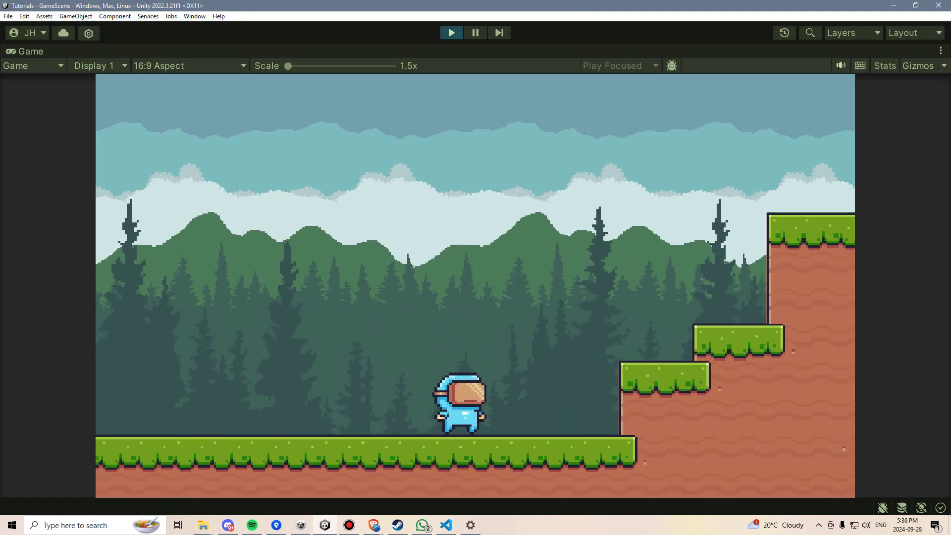